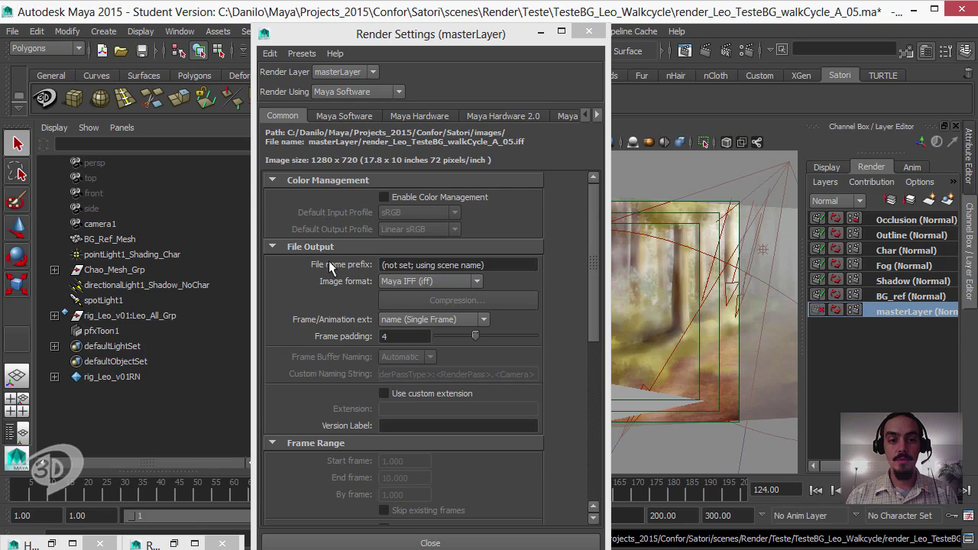
Set the file name prefix for the masterLayer render output to Leo_TesteBG_walkCycle.
{"action": "left_click", "coordinate": [500, 265]}
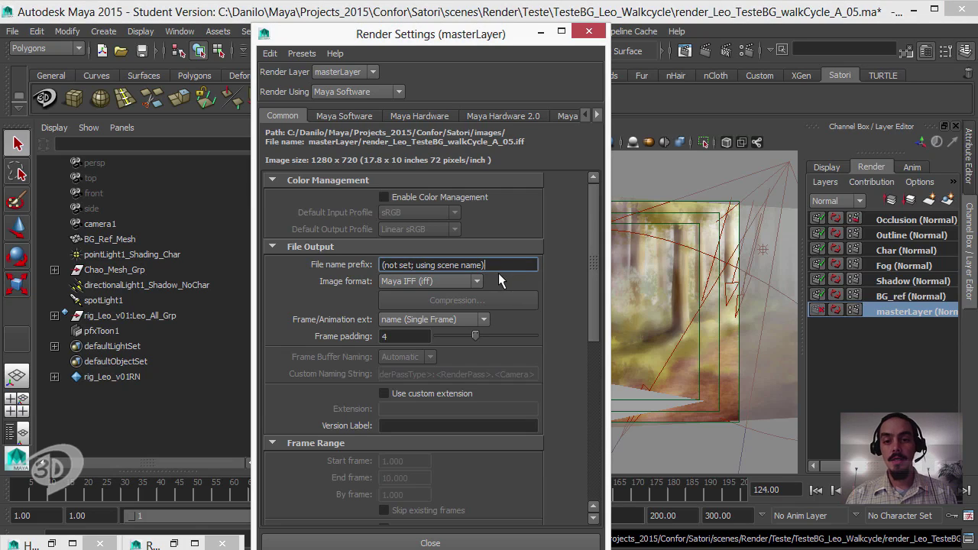
{"action": "key", "text": "BackSpace"}
{"action": "key", "text": "BackSpace"}
{"action": "key", "text": "BackSpace"}
{"action": "key", "text": "BackSpace"}
{"action": "key", "text": "BackSpace"}
{"action": "key", "text": "BackSpace"}
{"action": "key", "text": "BackSpace"}
{"action": "key", "text": "BackSpace"}
{"action": "key", "text": "BackSpace"}
{"action": "key", "text": "BackSpace"}
{"action": "key", "text": "BackSpace"}
{"action": "key", "text": "BackSpace"}
{"action": "key", "text": "BackSpace"}
{"action": "key", "text": "BackSpace"}
{"action": "key", "text": "BackSpace"}
{"action": "key", "text": "BackSpace"}
{"action": "key", "text": "BackSpace"}
{"action": "key", "text": "BackSpace"}
{"action": "key", "text": "BackSpace"}
{"action": "key", "text": "BackSpace"}
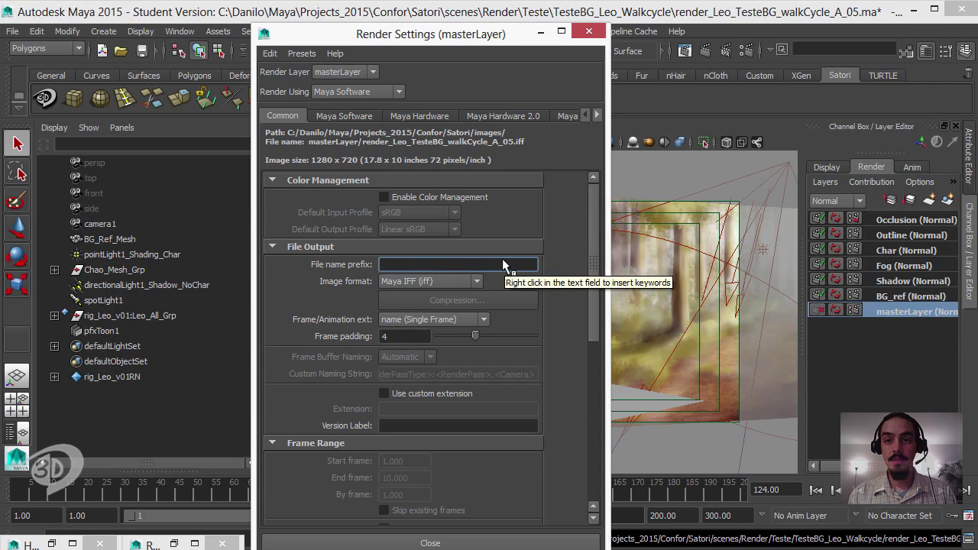
{"action": "type", "text": "Leo"}
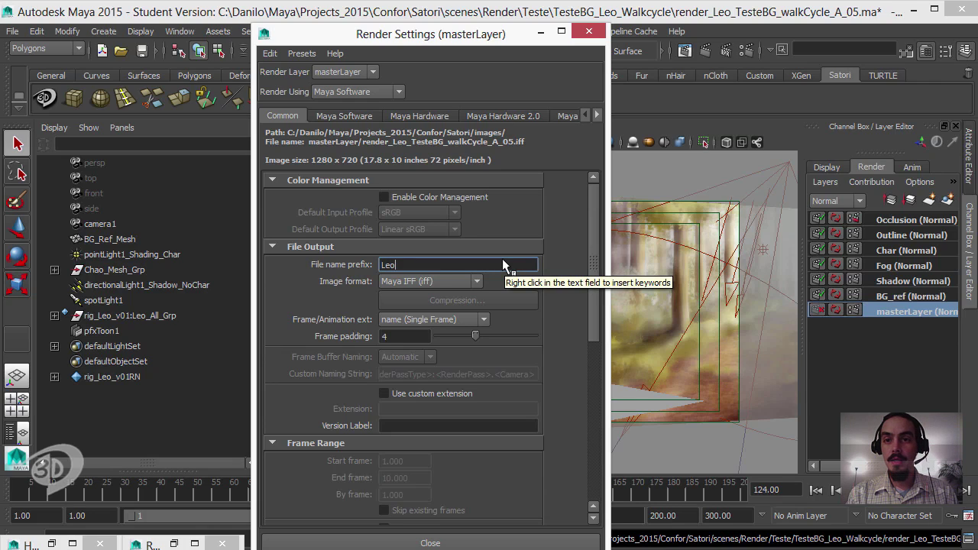
{"action": "type", "text": "_Teste"}
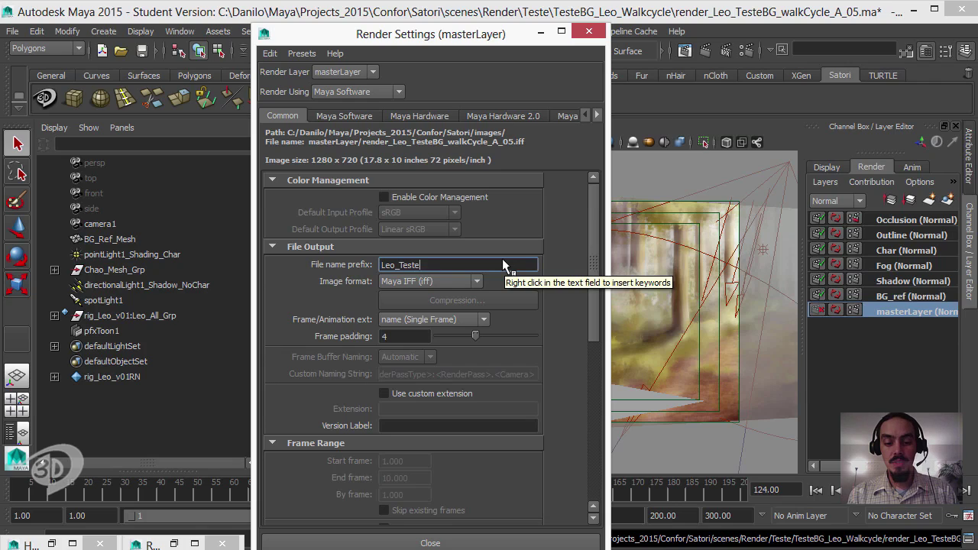
{"action": "type", "text": "BG_"}
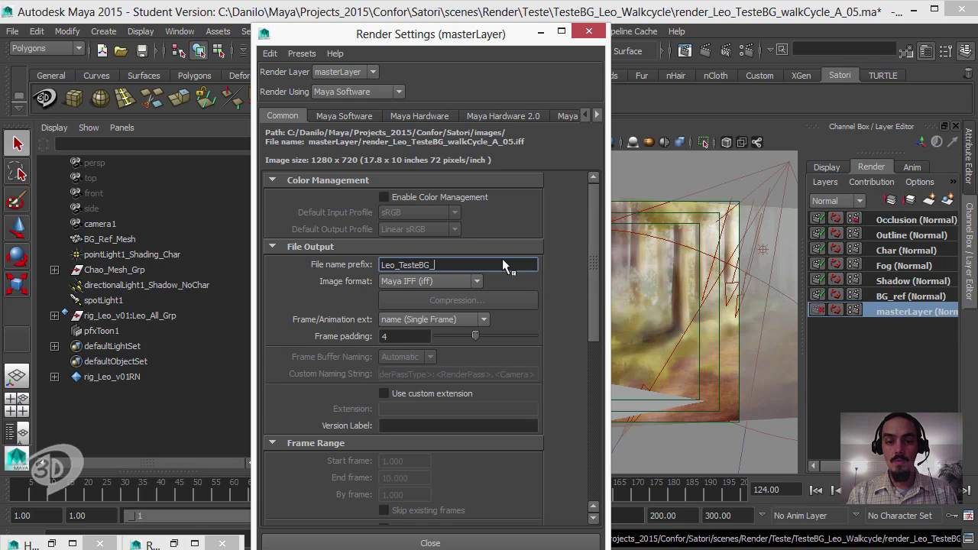
{"action": "type", "text": "walk"}
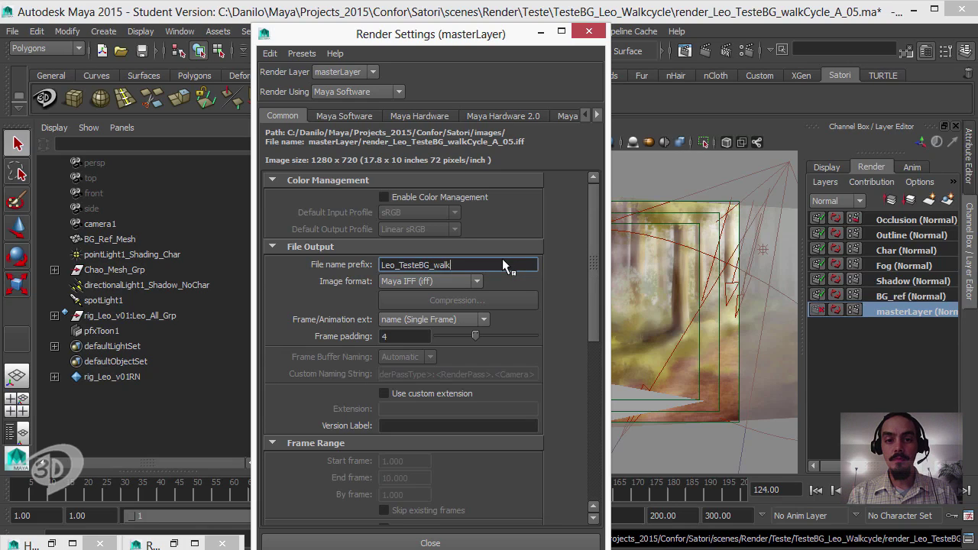
{"action": "type", "text": "Cycle"}
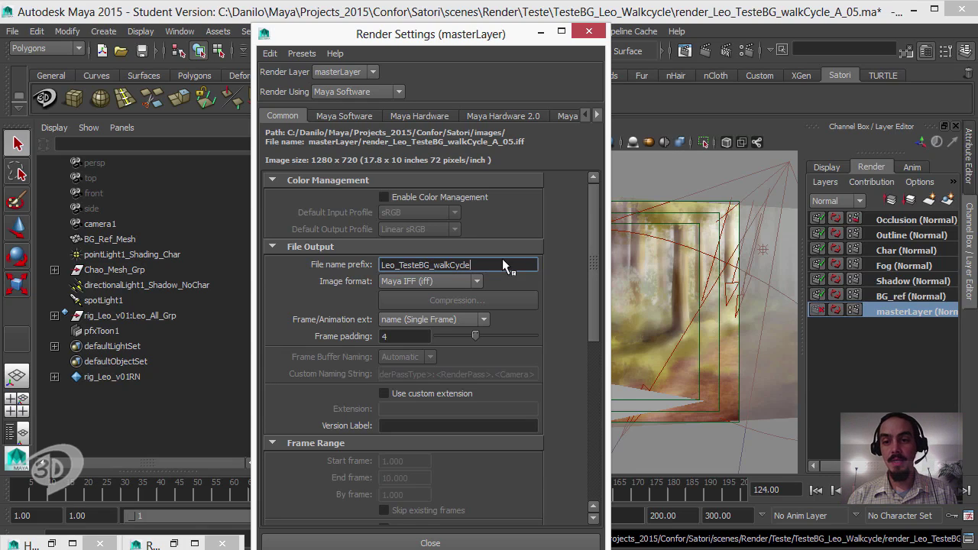
Set the image format of the render output to PNG (png).
{"action": "left_click", "coordinate": [461, 285]}
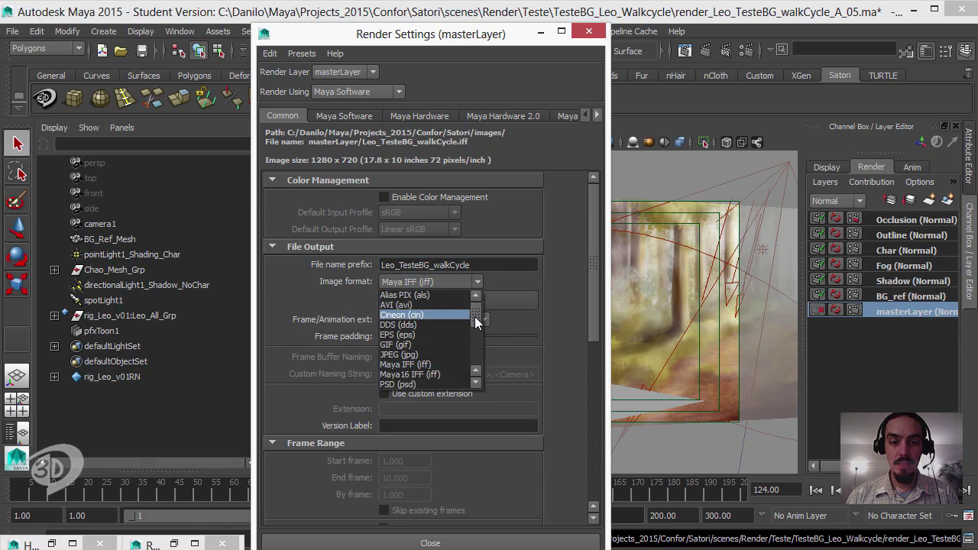
{"action": "mouse_move", "coordinate": [475, 316]}
{"action": "left_mouse_down"}
{"action": "mouse_move", "coordinate": [475, 336]}
{"action": "mouse_move", "coordinate": [468, 333]}
{"action": "left_mouse_up"}
{"action": "left_click", "coordinate": [422, 314]}
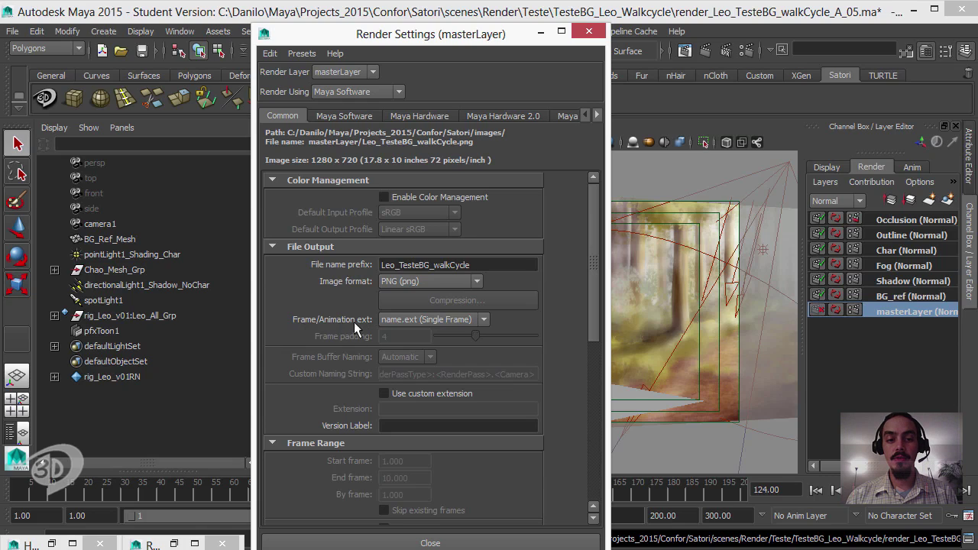
Set the frame/animation extension to name.#.ext with a frame padding of 3.
{"action": "left_click", "coordinate": [454, 321]}
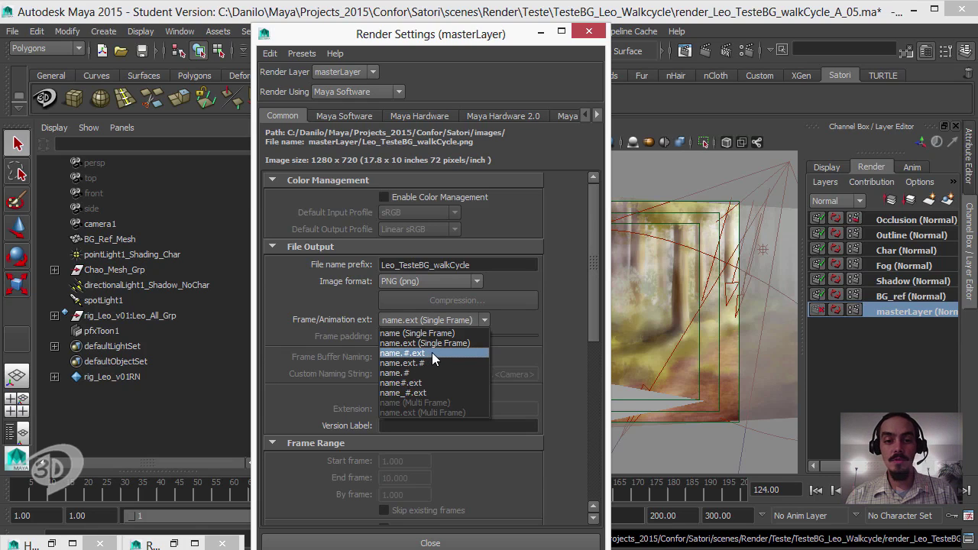
{"action": "left_click", "coordinate": [432, 354]}
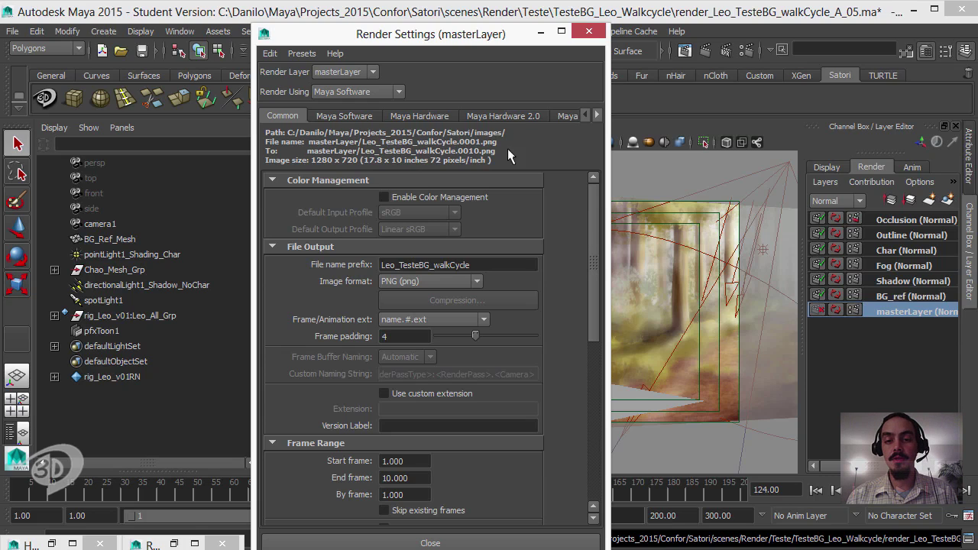
{"action": "mouse_move", "coordinate": [595, 232]}
{"action": "left_mouse_down"}
{"action": "mouse_move", "coordinate": [591, 261]}
{"action": "mouse_move", "coordinate": [593, 220]}
{"action": "left_mouse_up"}
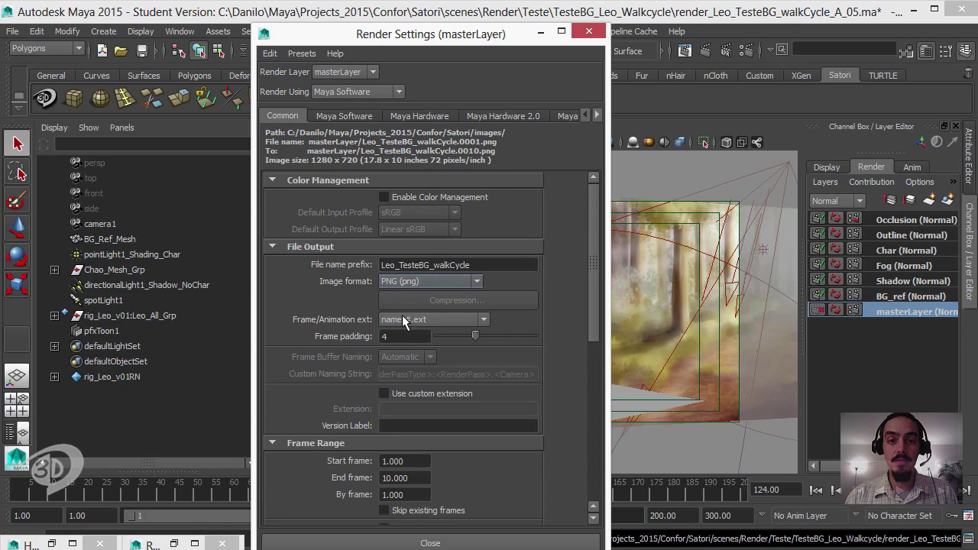
{"action": "double_click", "coordinate": [390, 336]}
{"action": "type", "text": "3"}
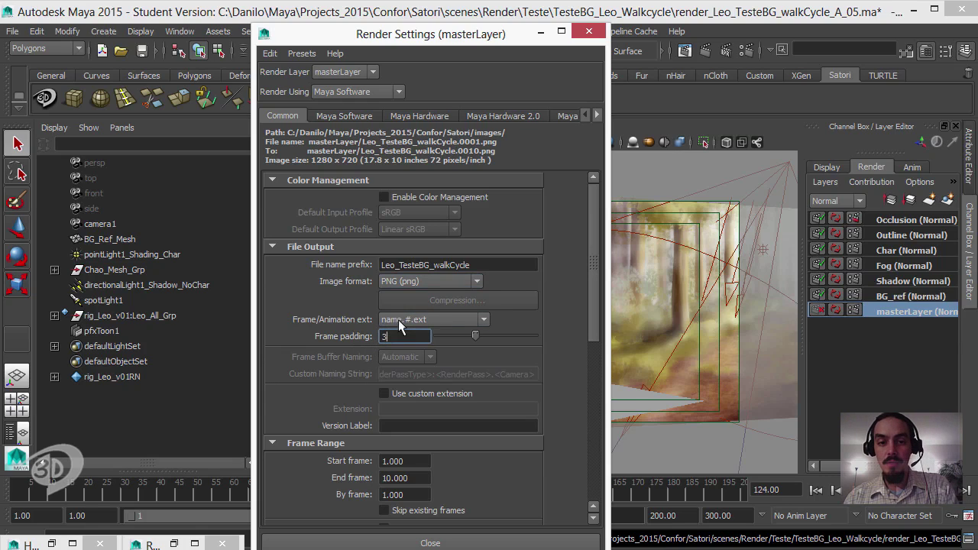
{"action": "key", "text": "Return"}
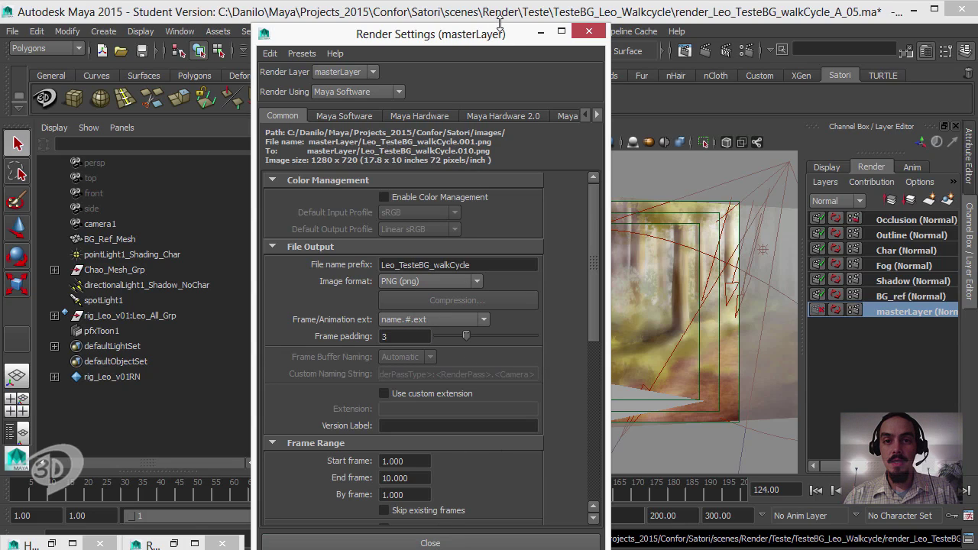
Set the end frame of the render's frame range to 200.
{"action": "left_click_drag", "start_coordinate": [503, 36], "coordinate": [469, 47]}
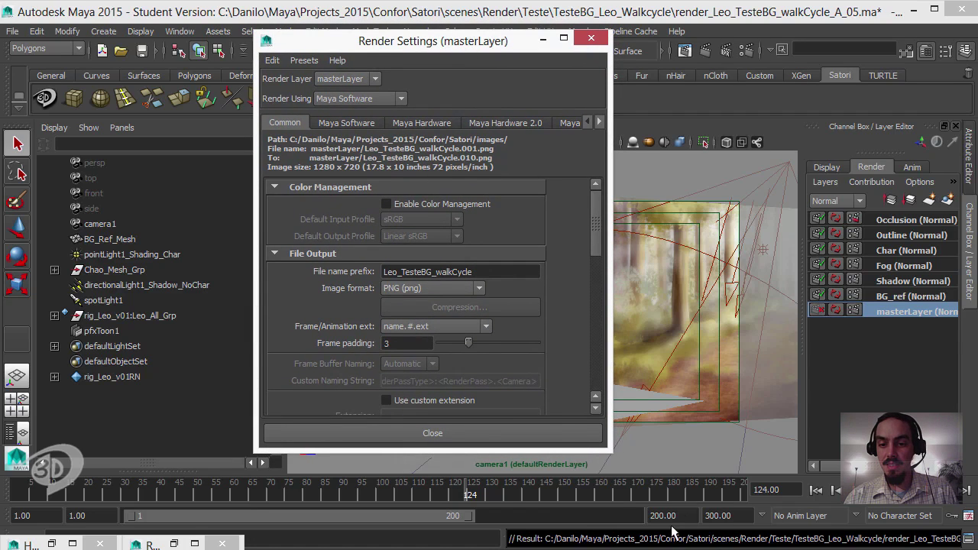
{"action": "left_click_drag", "start_coordinate": [592, 215], "coordinate": [588, 275]}
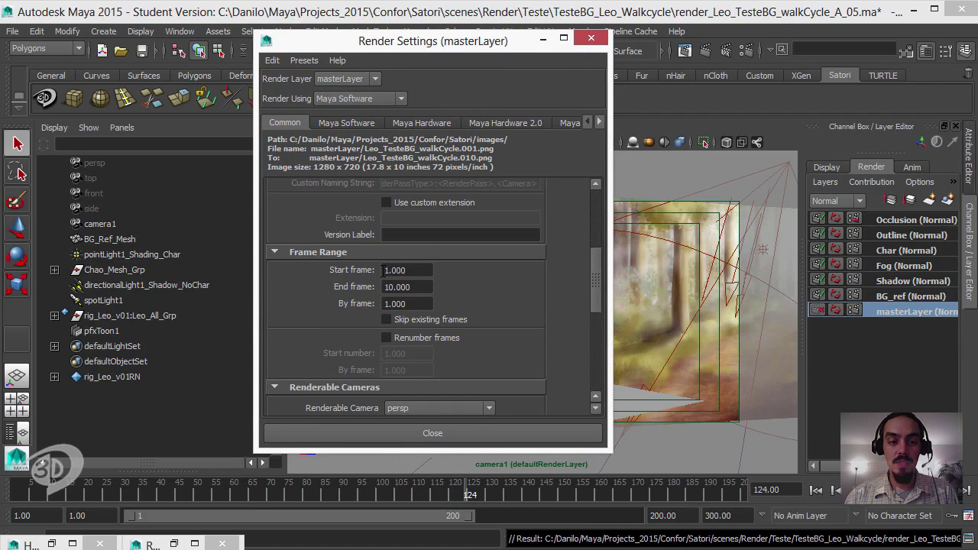
{"action": "left_click", "coordinate": [422, 271]}
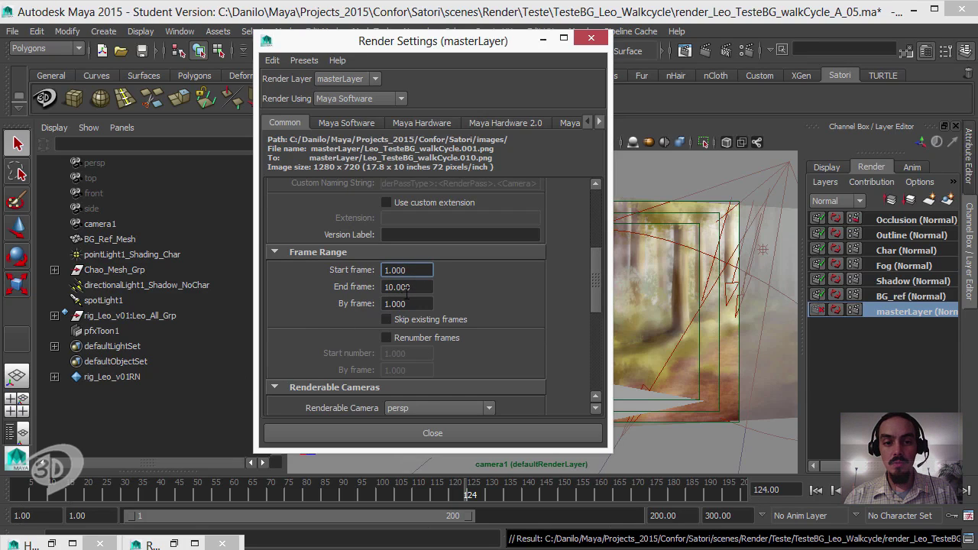
{"action": "key", "text": "Tab"}
{"action": "type", "text": "200"}
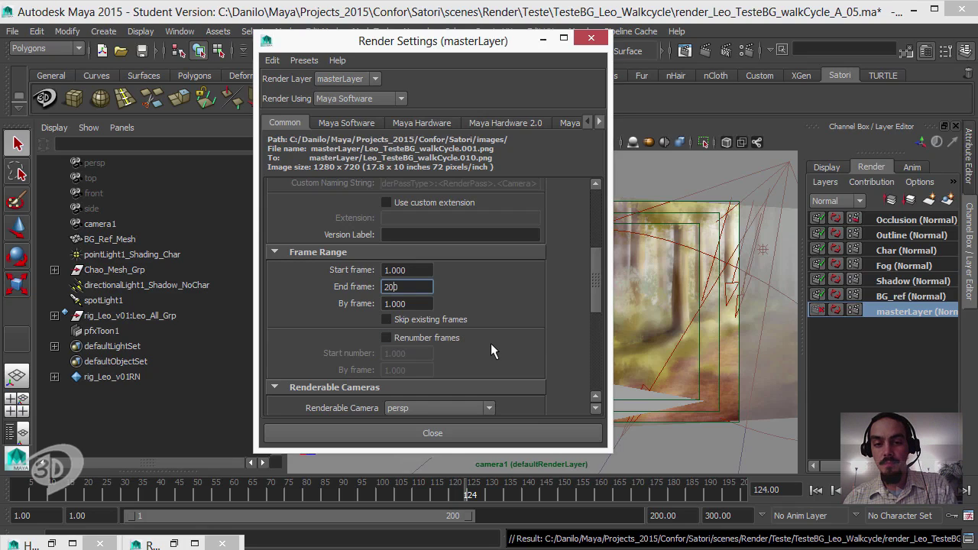
{"action": "key", "text": "Return"}
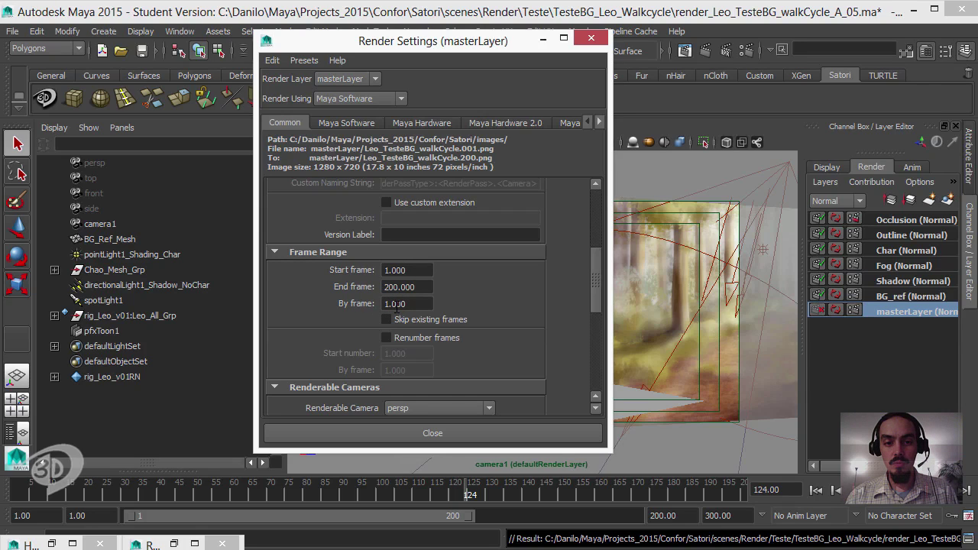
Choose camera1 as the renderable camera.
{"action": "left_click_drag", "start_coordinate": [592, 310], "coordinate": [595, 353]}
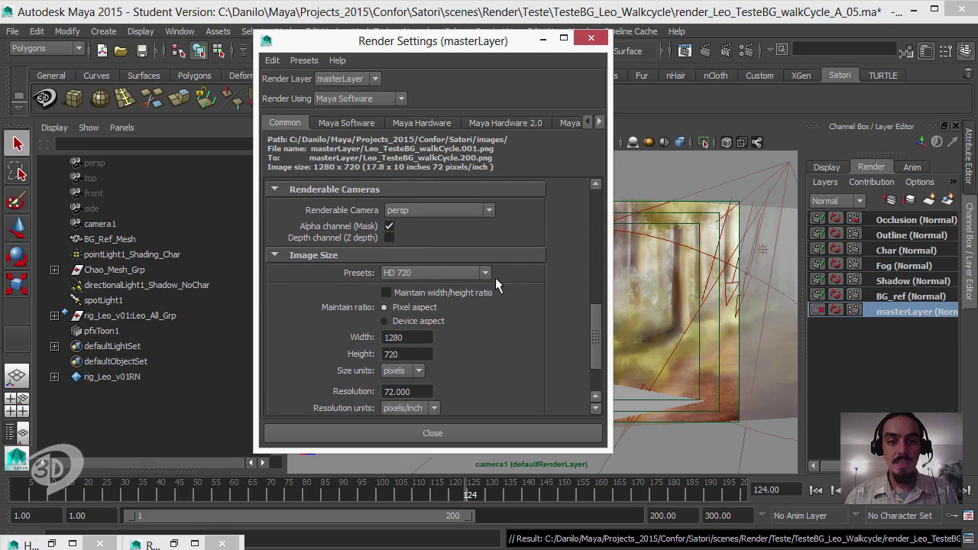
{"action": "left_click", "coordinate": [444, 210]}
{"action": "left_click", "coordinate": [433, 241]}
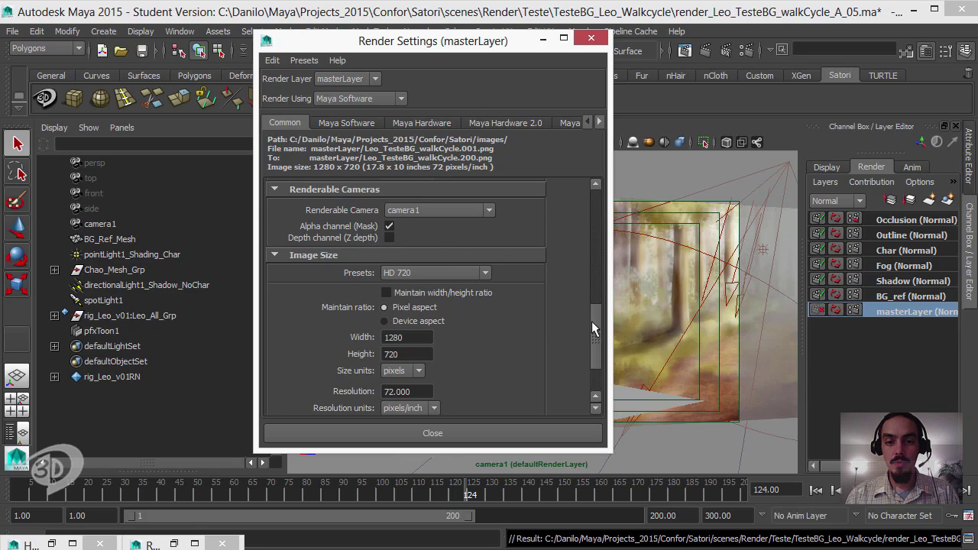
Review the image size preset, dimensions and resolution in the common render settings.
{"action": "left_click_drag", "start_coordinate": [592, 329], "coordinate": [597, 357]}
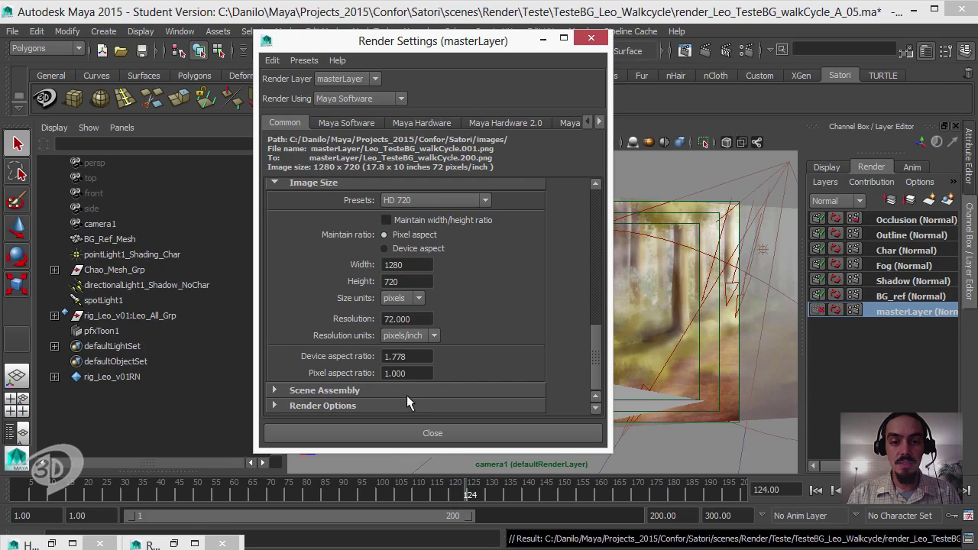
{"action": "left_click", "coordinate": [394, 319]}
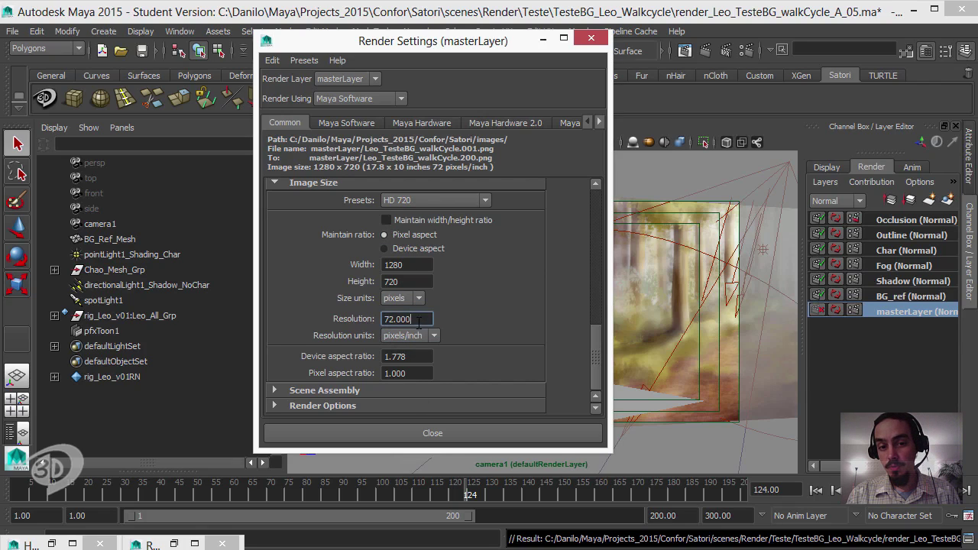
{"action": "double_click", "coordinate": [395, 320]}
{"action": "left_click", "coordinate": [421, 319]}
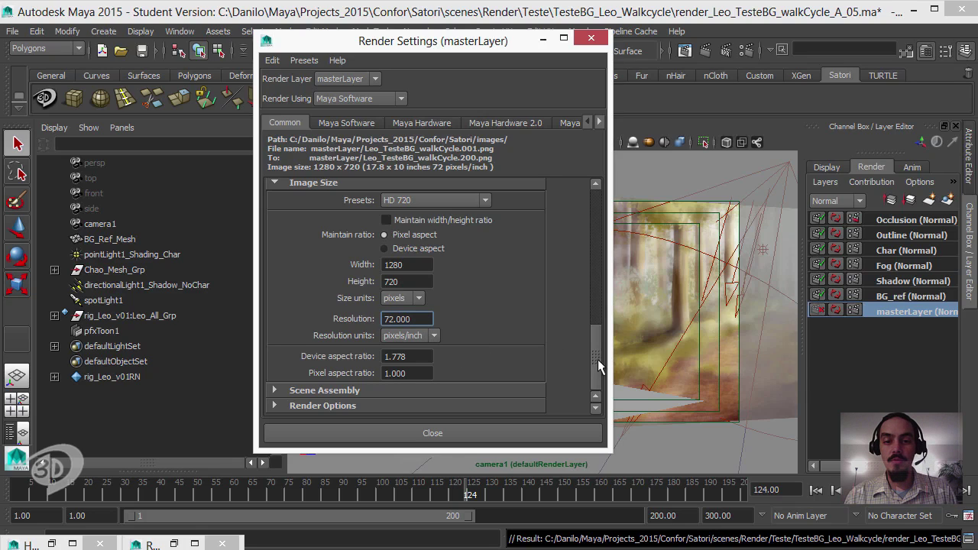
{"action": "left_click_drag", "start_coordinate": [598, 363], "coordinate": [596, 376]}
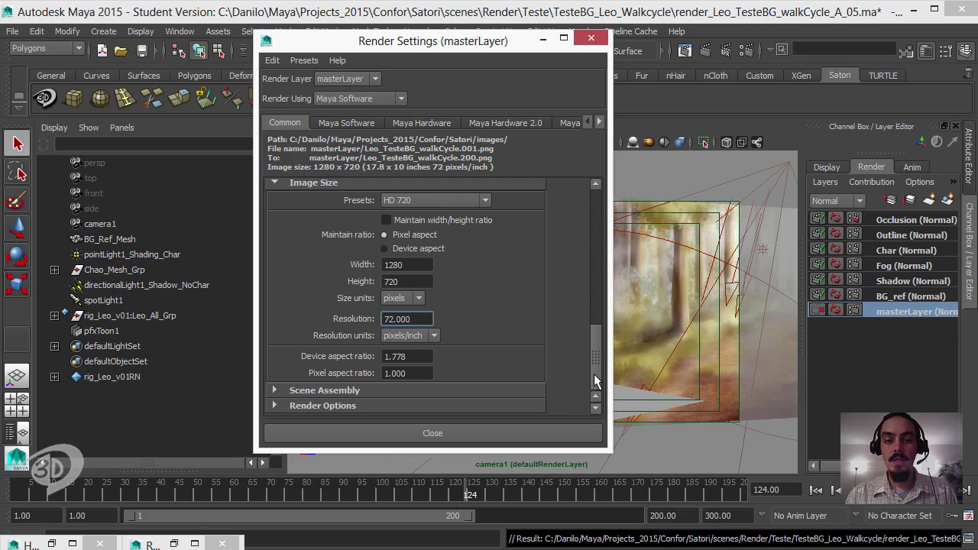
{"action": "left_click_drag", "start_coordinate": [597, 355], "coordinate": [608, 191]}
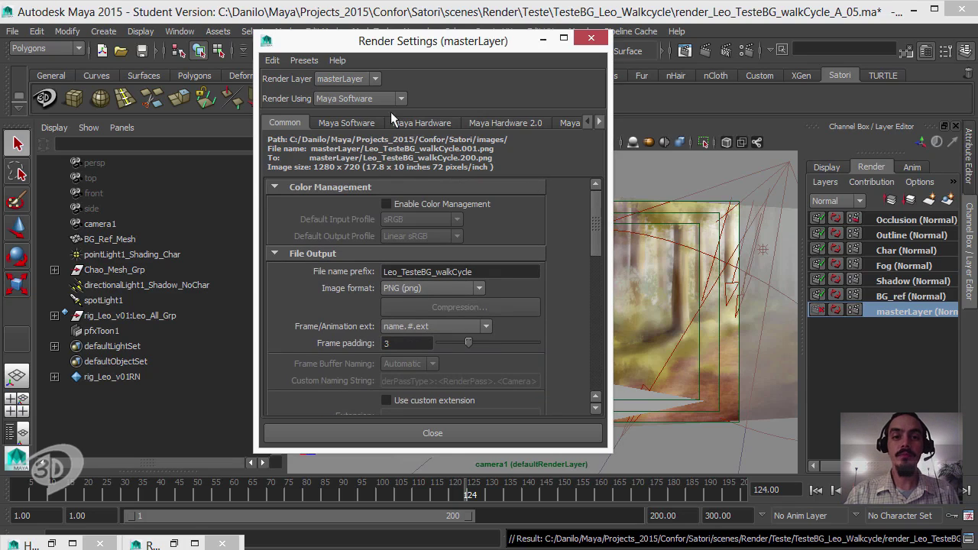
Apply the Production quality anti-aliasing preset for Maya Software and turn off the multi pixel filter.
{"action": "left_click", "coordinate": [344, 126]}
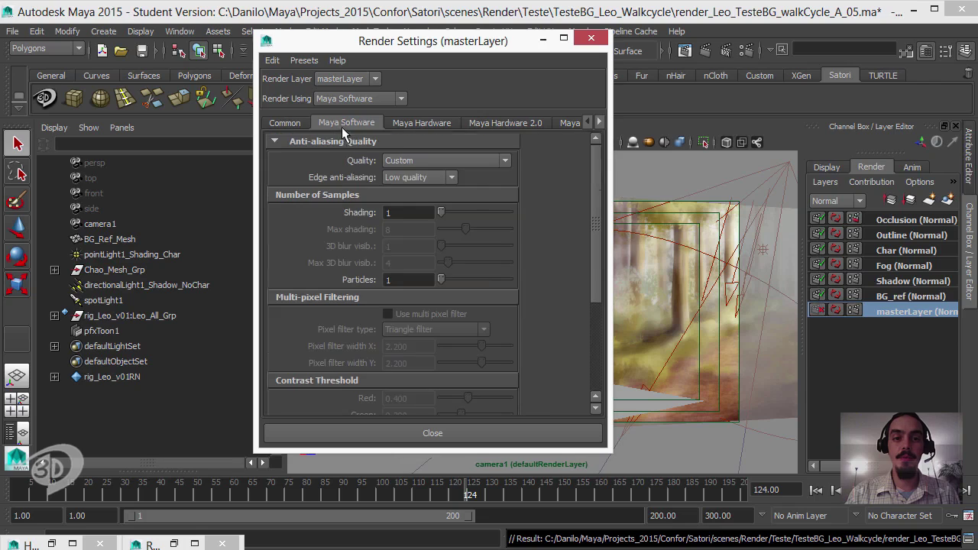
{"action": "left_click", "coordinate": [481, 160]}
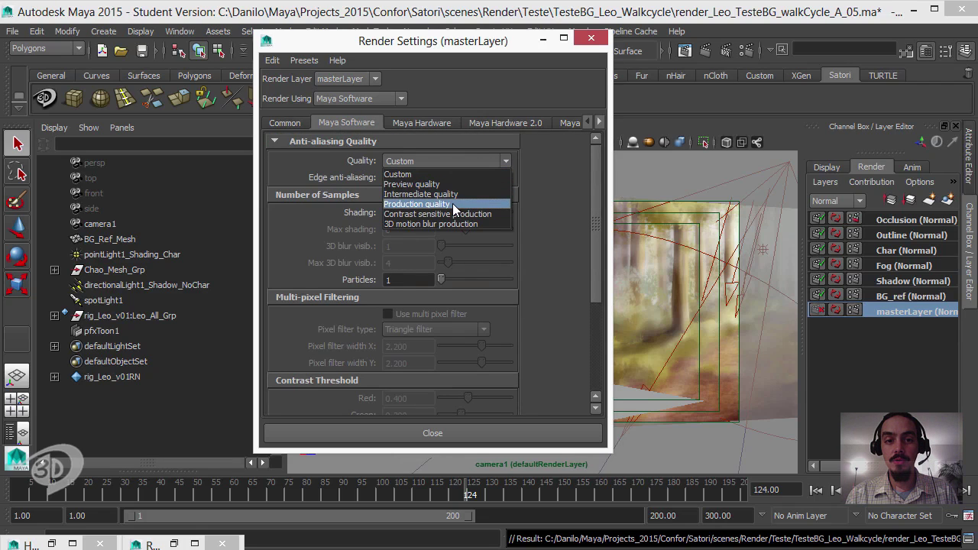
{"action": "left_click", "coordinate": [454, 202]}
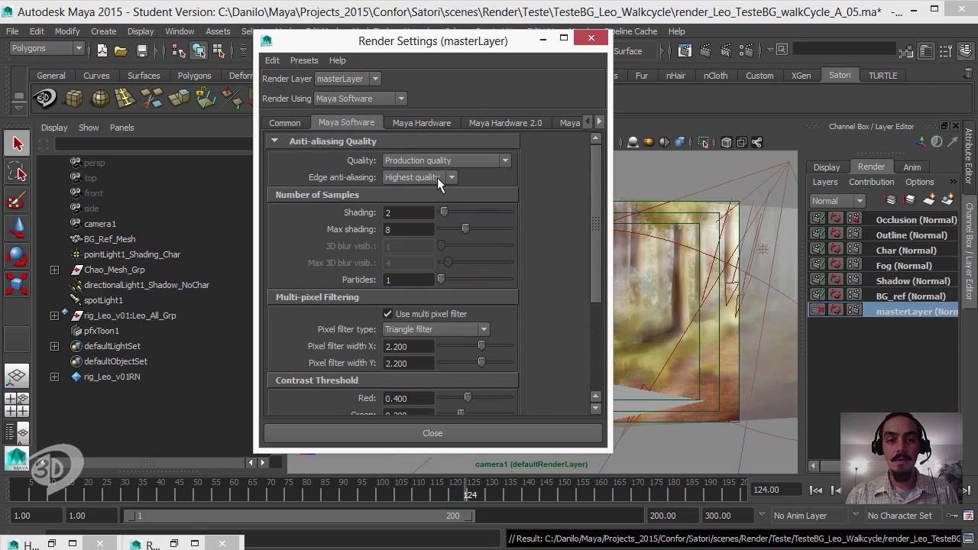
{"action": "left_click", "coordinate": [416, 315]}
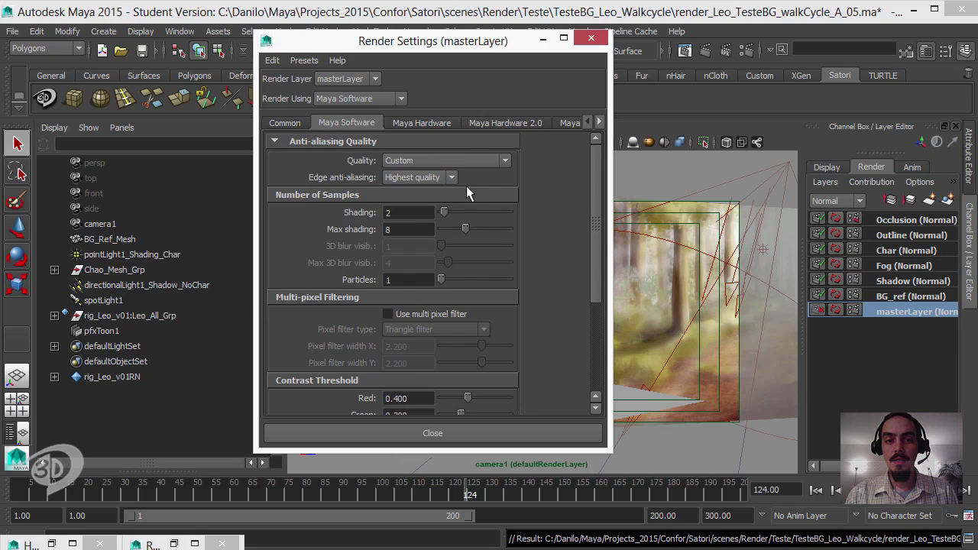
Look over the remaining Maya Software quality sections and the other render settings categories available for masterLayer.
{"action": "left_click_drag", "start_coordinate": [589, 201], "coordinate": [589, 310]}
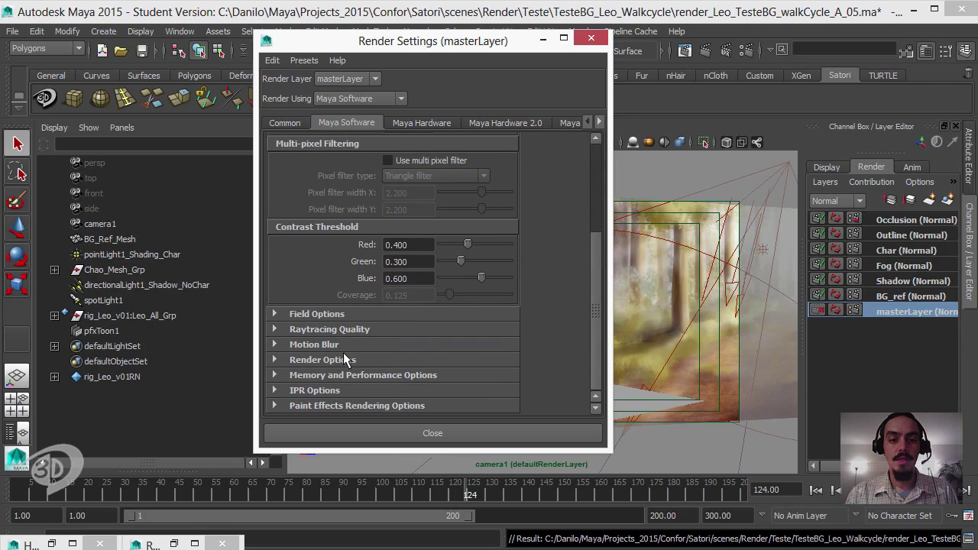
{"action": "left_click_drag", "start_coordinate": [596, 296], "coordinate": [591, 197]}
{"action": "left_click", "coordinate": [422, 122]}
{"action": "left_click", "coordinate": [341, 117]}
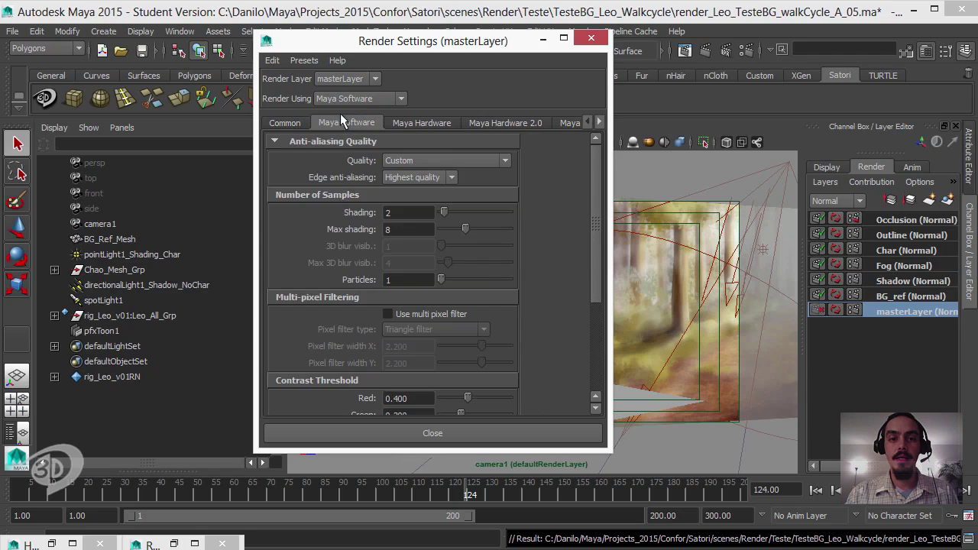
{"action": "left_click", "coordinate": [599, 120]}
{"action": "left_click", "coordinate": [599, 121]}
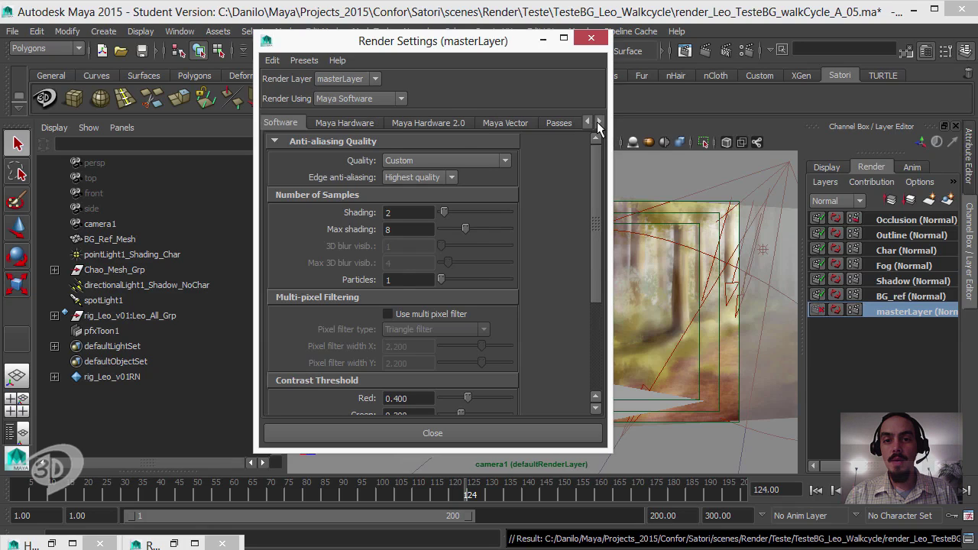
{"action": "left_click", "coordinate": [598, 122]}
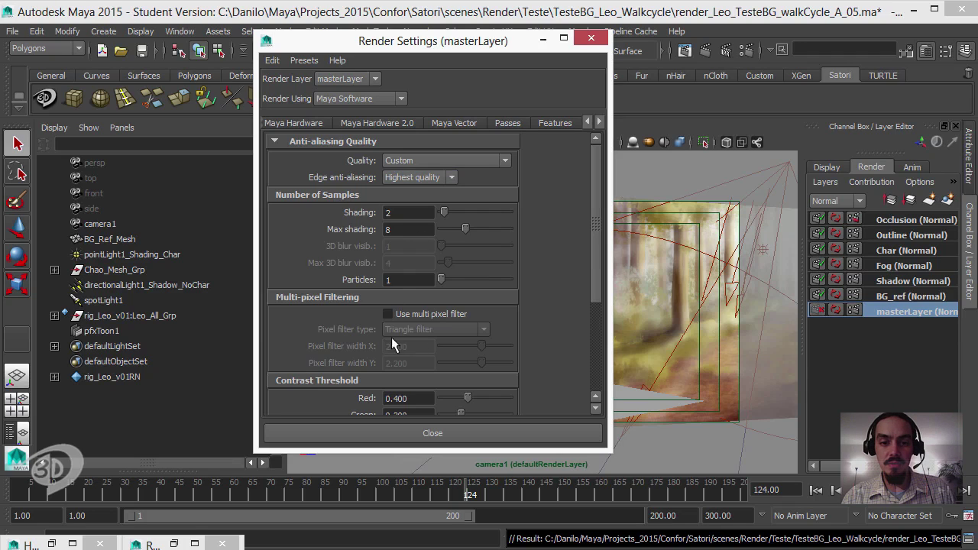
Switch to the Occlusion render layer and enable Ambient Occlusion in its mental ray rendering features, keeping the Normal render mode.
{"action": "middle_click_drag", "start_coordinate": [904, 218], "coordinate": [653, 228]}
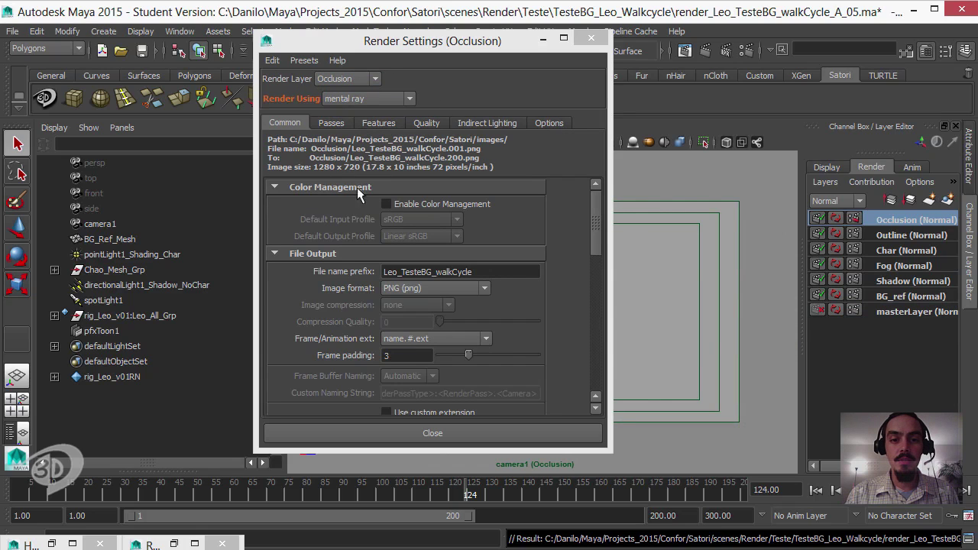
{"action": "mouse_move", "coordinate": [591, 218]}
{"action": "left_mouse_down"}
{"action": "mouse_move", "coordinate": [595, 369]}
{"action": "mouse_move", "coordinate": [595, 223]}
{"action": "left_mouse_up"}
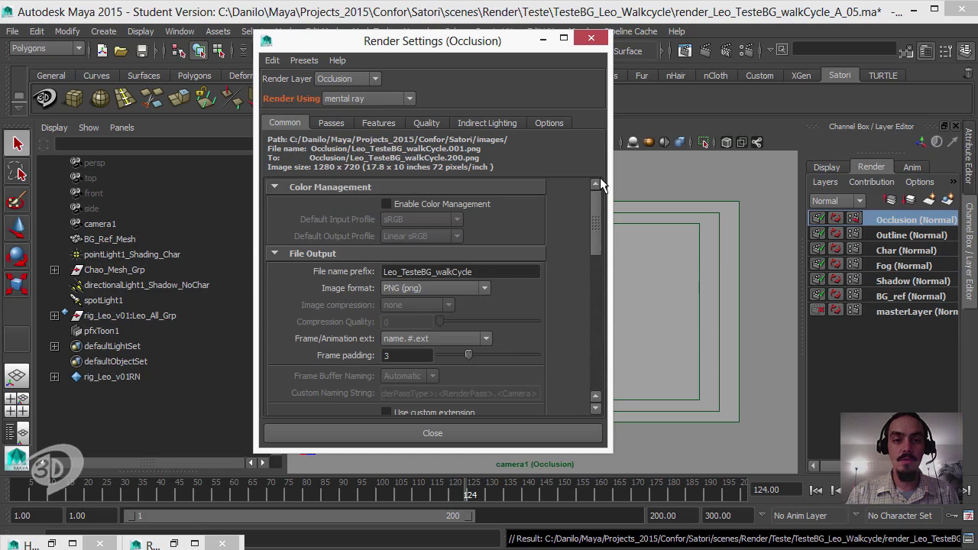
{"action": "left_click", "coordinate": [330, 124]}
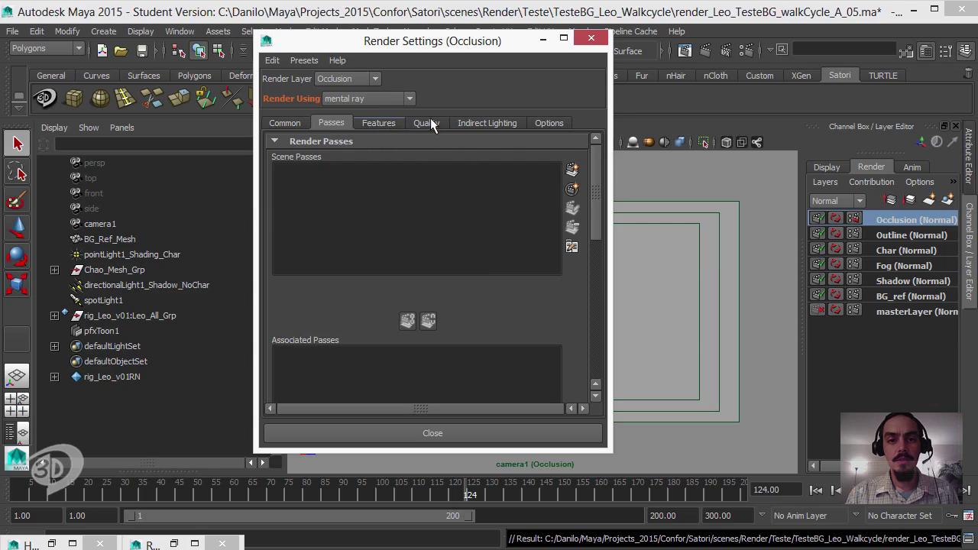
{"action": "left_click", "coordinate": [391, 123]}
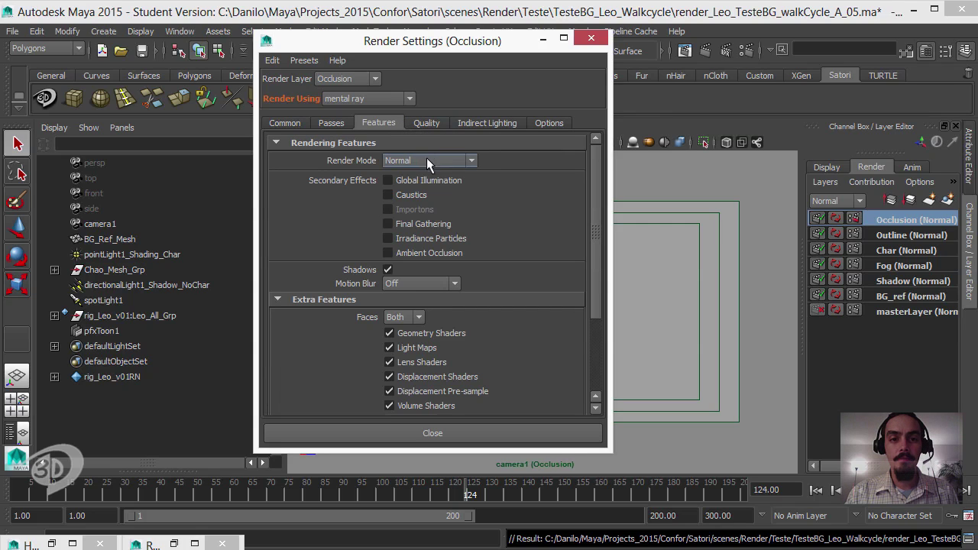
{"action": "left_click", "coordinate": [463, 162]}
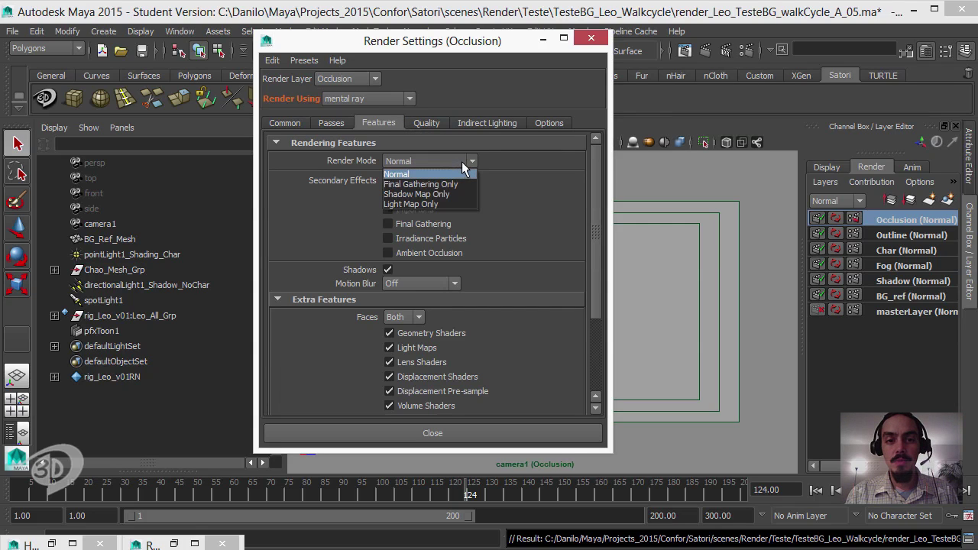
{"action": "left_click", "coordinate": [463, 161]}
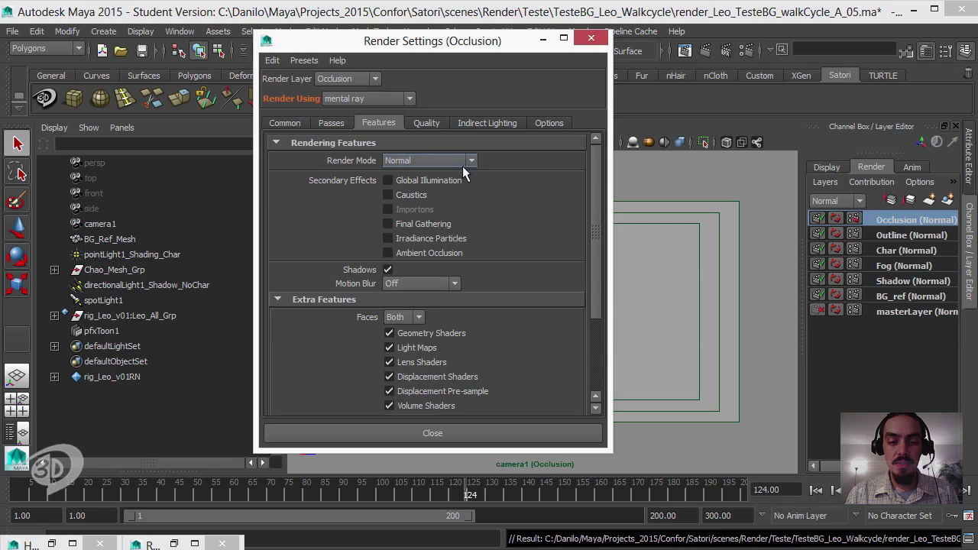
{"action": "left_click", "coordinate": [425, 252]}
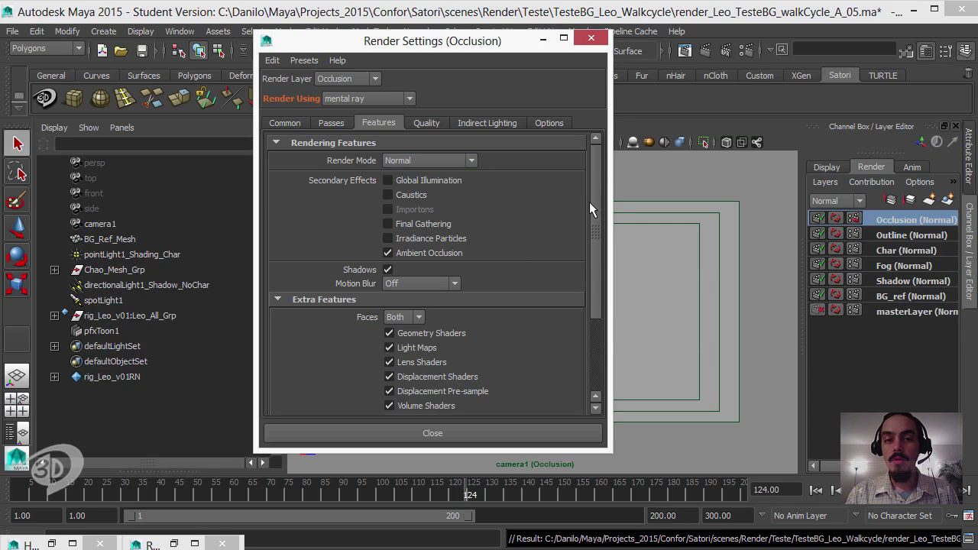
{"action": "left_click", "coordinate": [471, 161]}
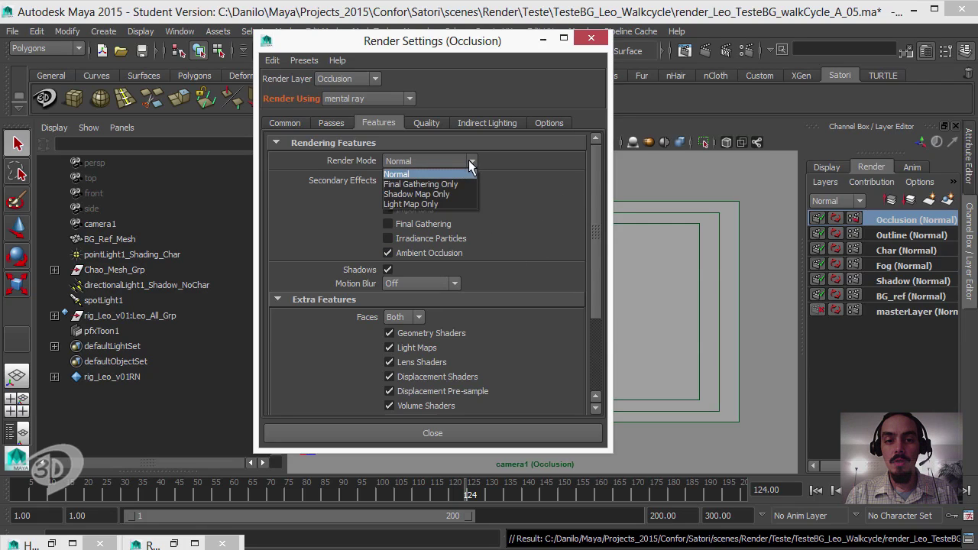
{"action": "left_click", "coordinate": [470, 160]}
{"action": "left_click_drag", "start_coordinate": [597, 223], "coordinate": [451, 160]}
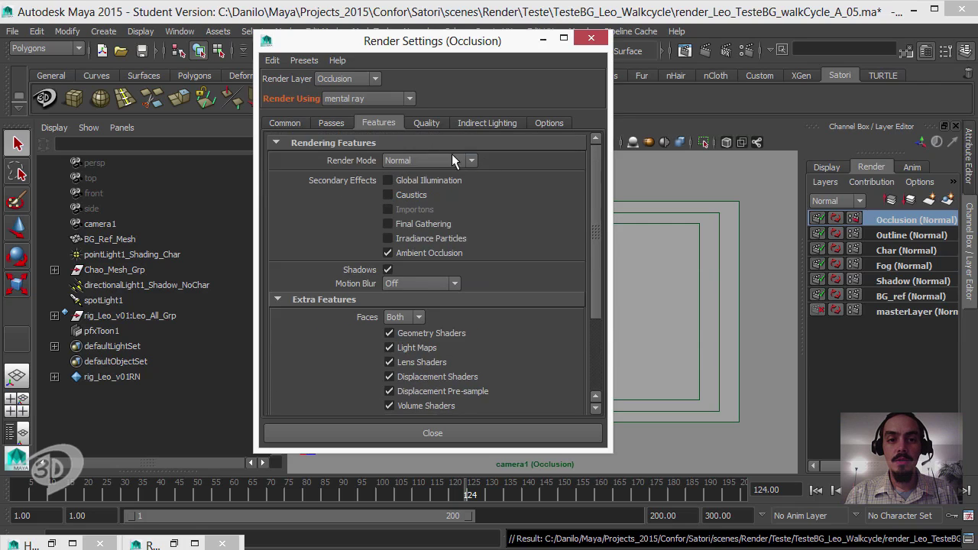
Keep Unified Sampling as the Occlusion layer's sampling mode and set its quality to 1.
{"action": "left_click", "coordinate": [426, 127]}
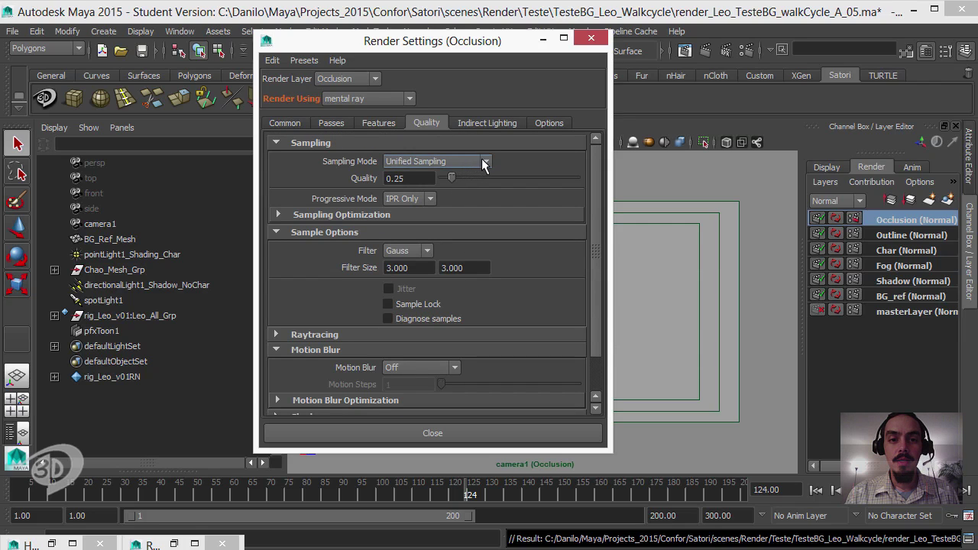
{"action": "left_click", "coordinate": [485, 161]}
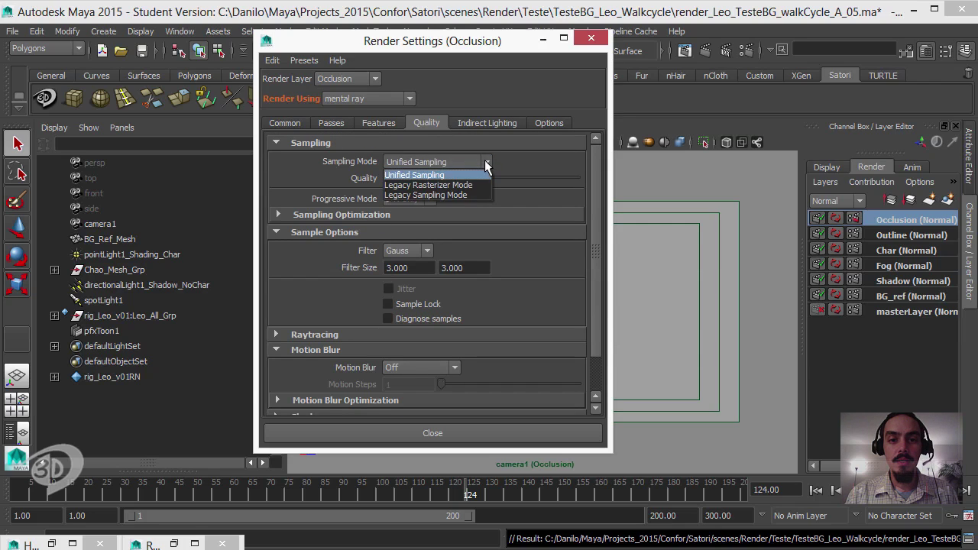
{"action": "left_click", "coordinate": [486, 164]}
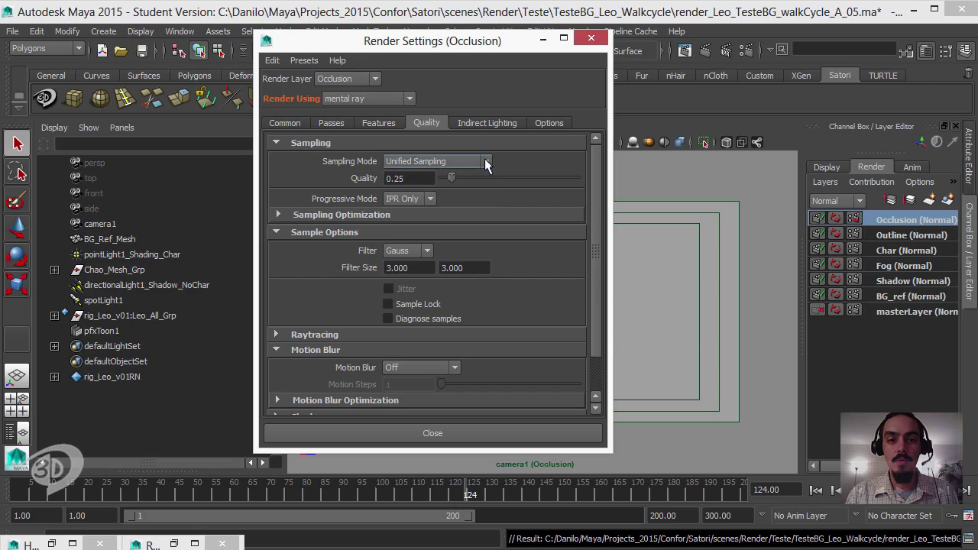
{"action": "left_click", "coordinate": [411, 176]}
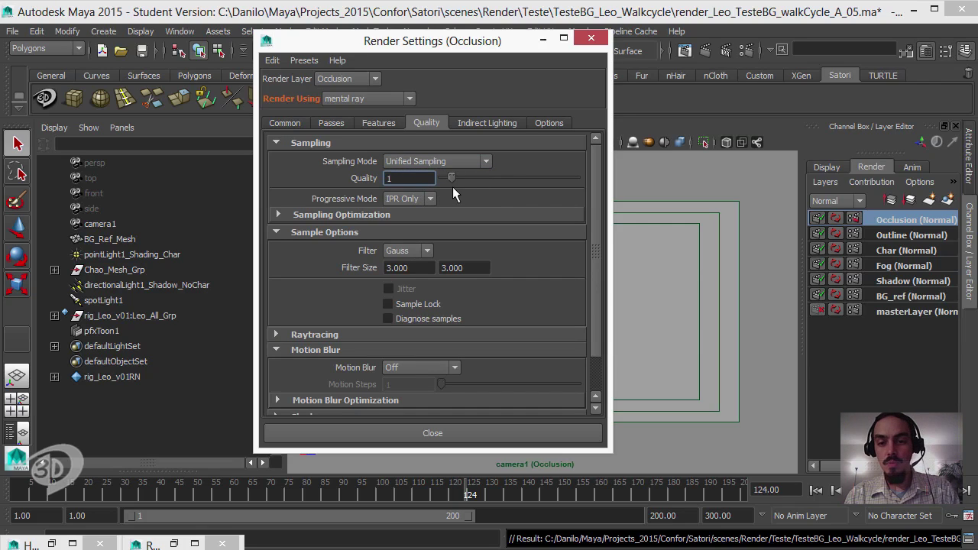
{"action": "type", "text": "1"}
{"action": "key", "text": "Return"}
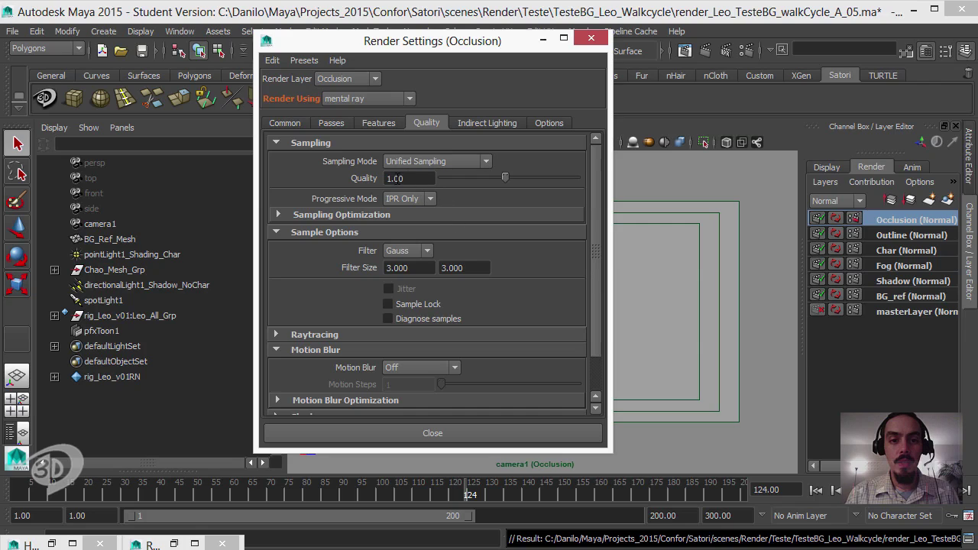
Review the Occlusion layer's indirect lighting, rendering features and common output settings.
{"action": "left_click_drag", "start_coordinate": [595, 226], "coordinate": [600, 165]}
{"action": "left_click", "coordinate": [484, 123]}
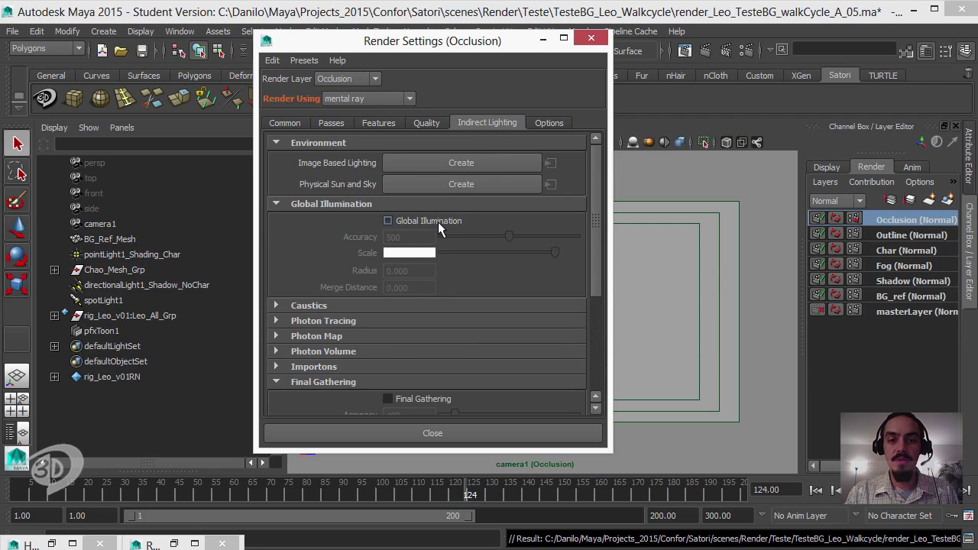
{"action": "left_click", "coordinate": [379, 122]}
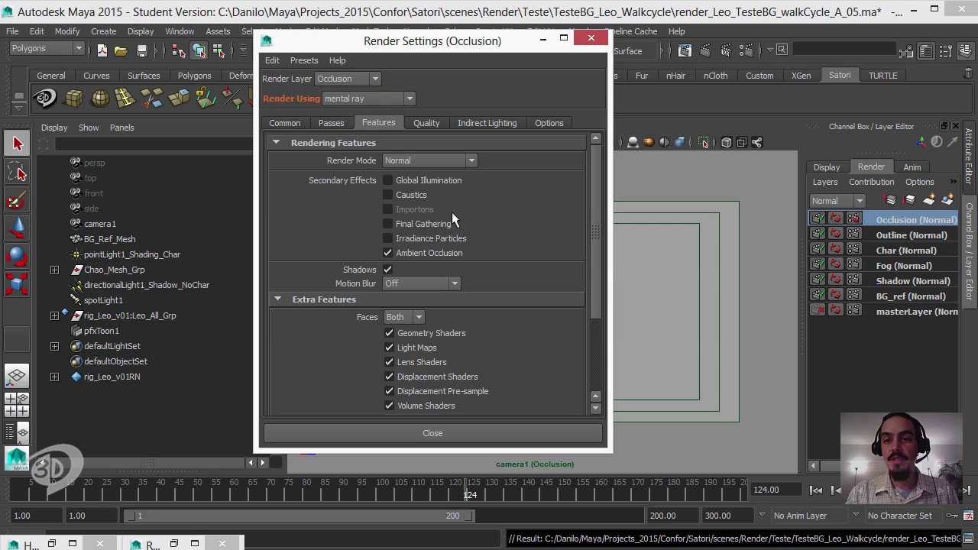
{"action": "left_click", "coordinate": [281, 124]}
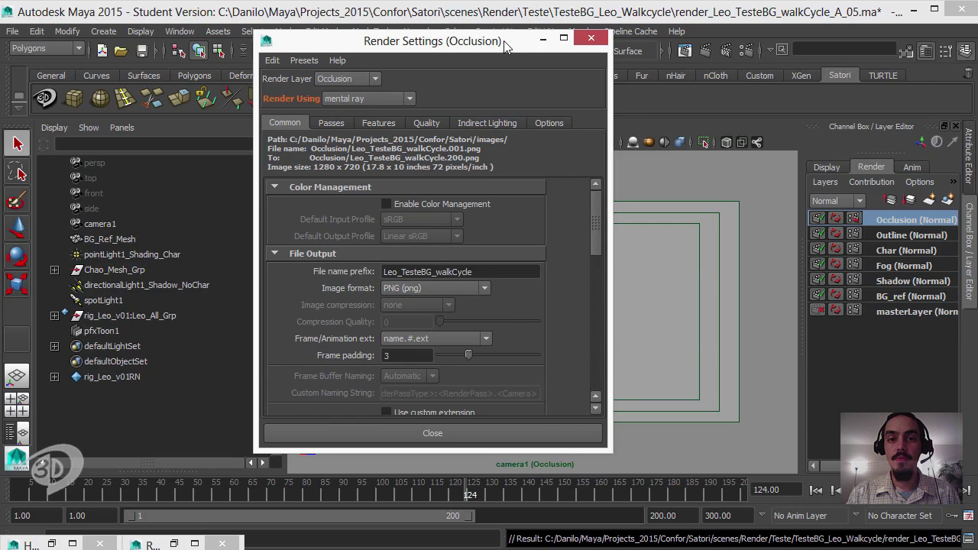
{"action": "left_click_drag", "start_coordinate": [506, 45], "coordinate": [525, 87]}
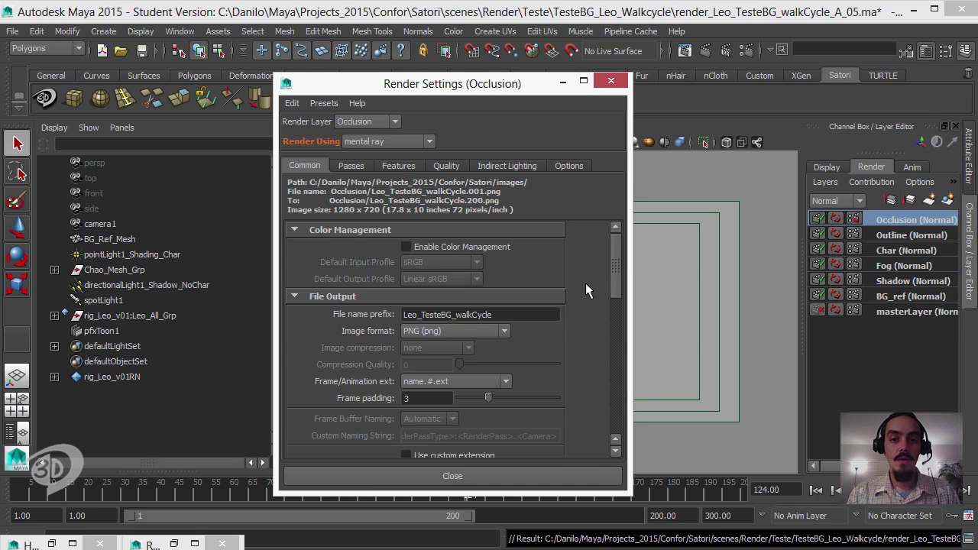
{"action": "left_click_drag", "start_coordinate": [615, 271], "coordinate": [599, 181]}
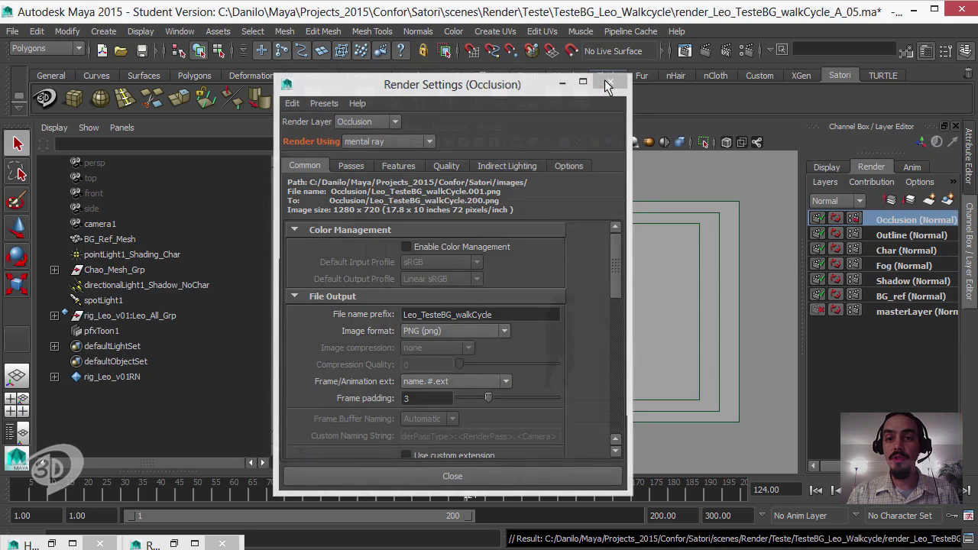
Close the render settings and save the scene.
{"action": "left_click", "coordinate": [610, 81]}
{"action": "left_click", "coordinate": [136, 52]}
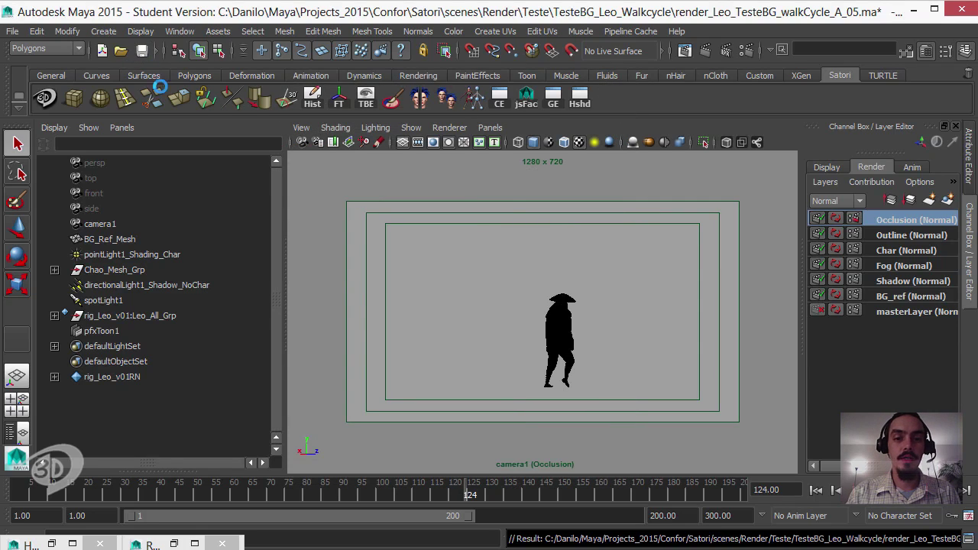
{"action": "left_click", "coordinate": [489, 295]}
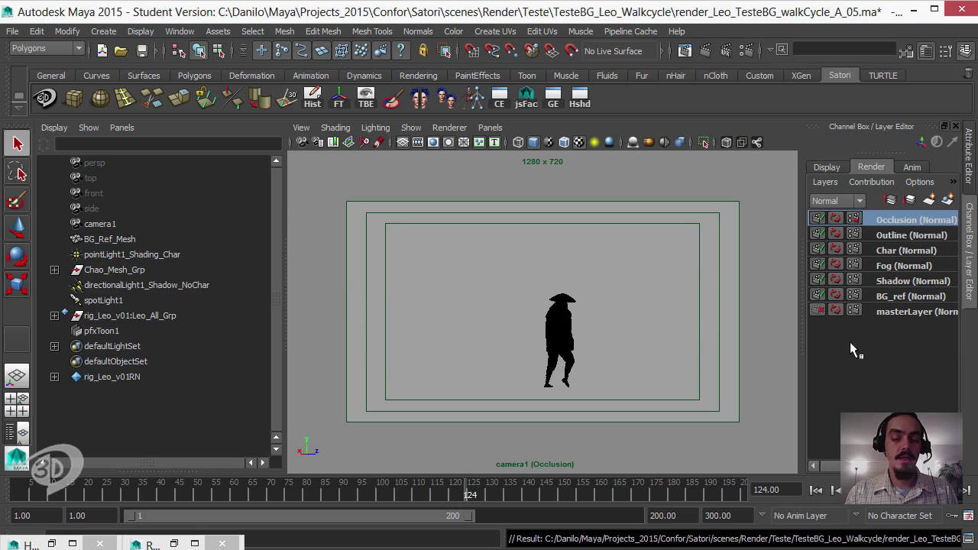
Make masterLayer the active render layer and switch to the Rendering menu set.
{"action": "left_click", "coordinate": [895, 310]}
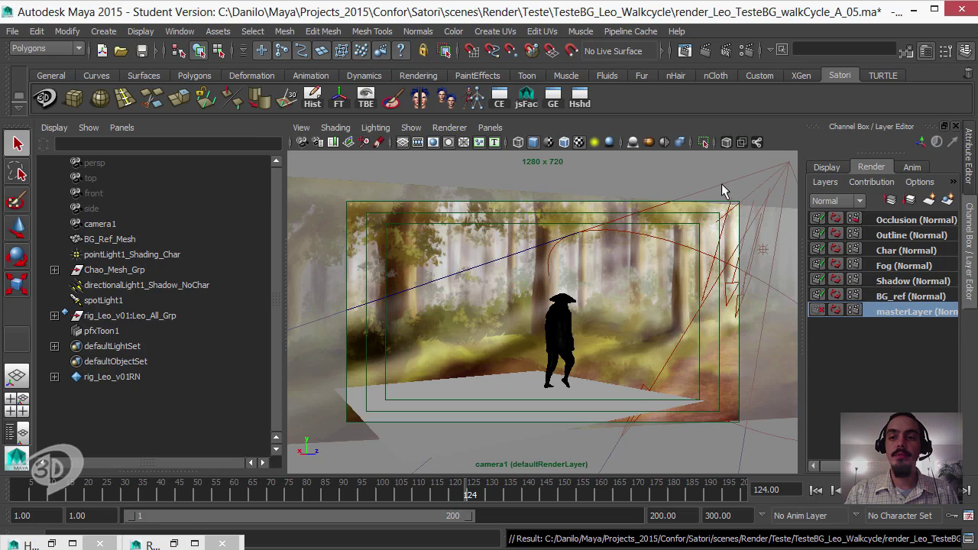
{"action": "left_click", "coordinate": [179, 31]}
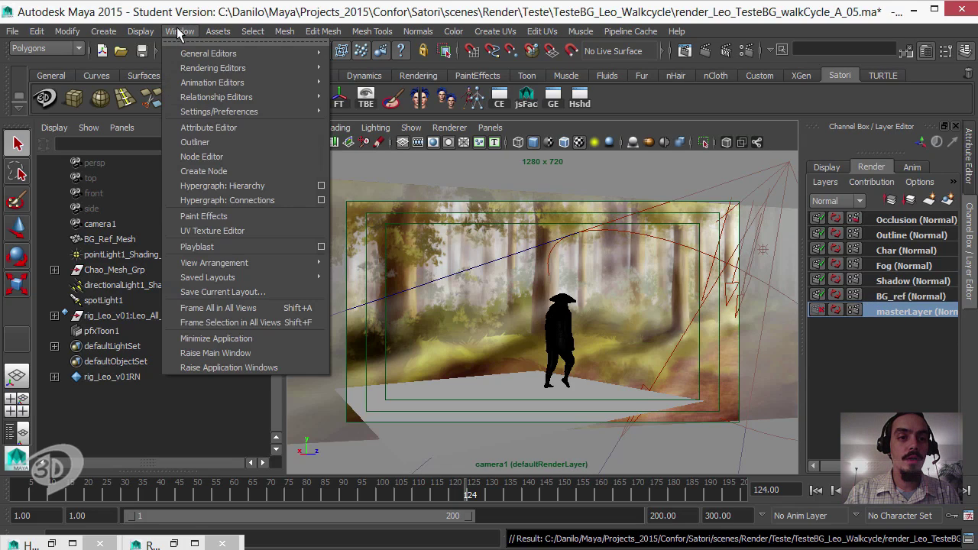
{"action": "mouse_move", "coordinate": [251, 97]}
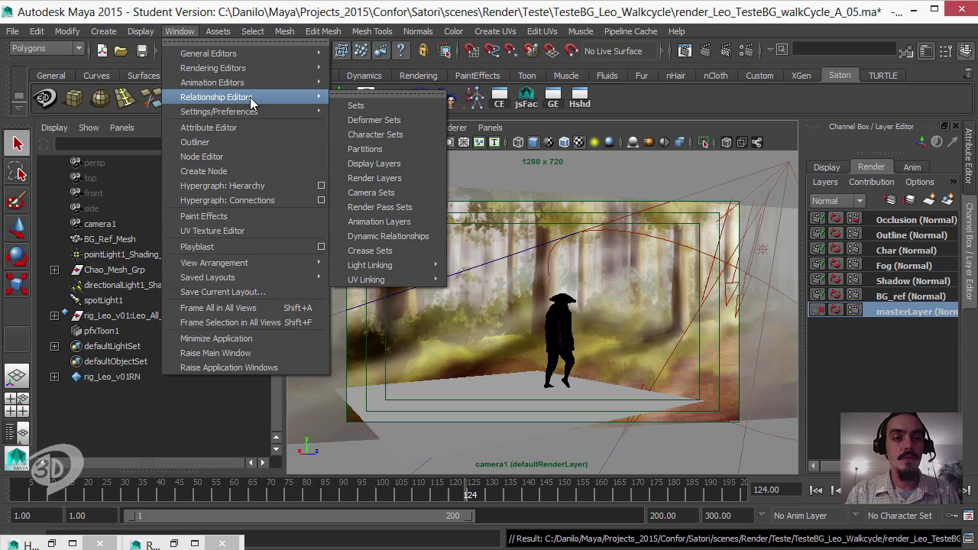
{"action": "mouse_move", "coordinate": [251, 71]}
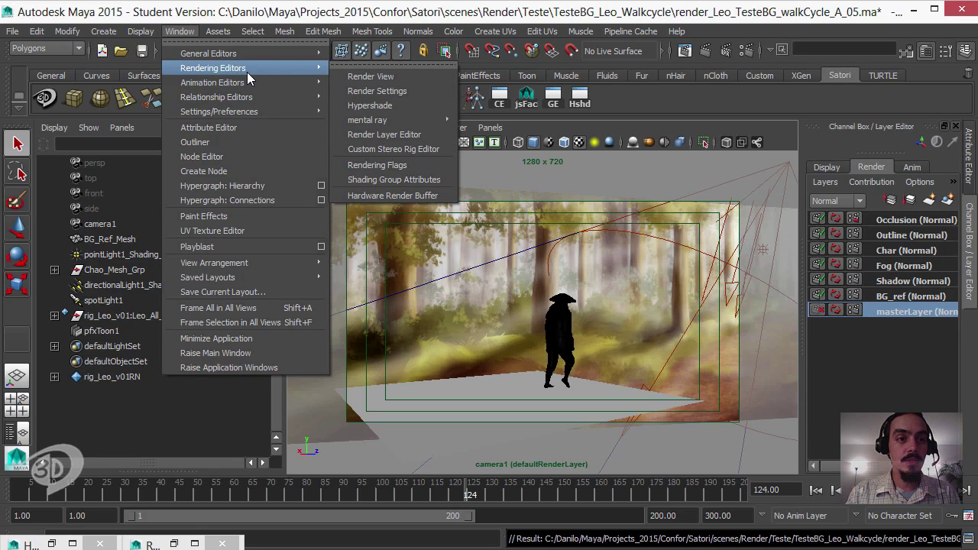
{"action": "left_click", "coordinate": [191, 10]}
{"action": "left_click", "coordinate": [62, 49]}
{"action": "left_click", "coordinate": [46, 101]}
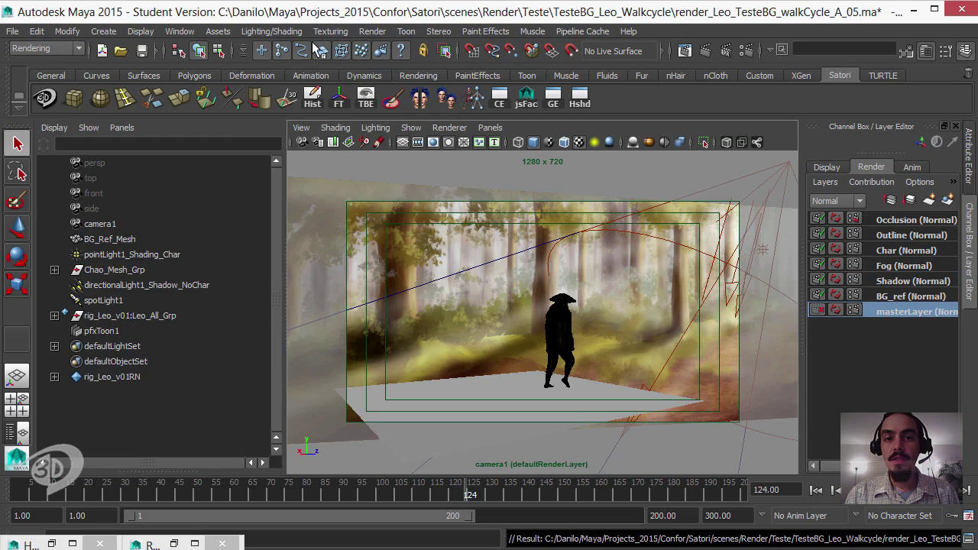
Check the Batch Render options for processor usage and close them without starting a render.
{"action": "left_click", "coordinate": [372, 31]}
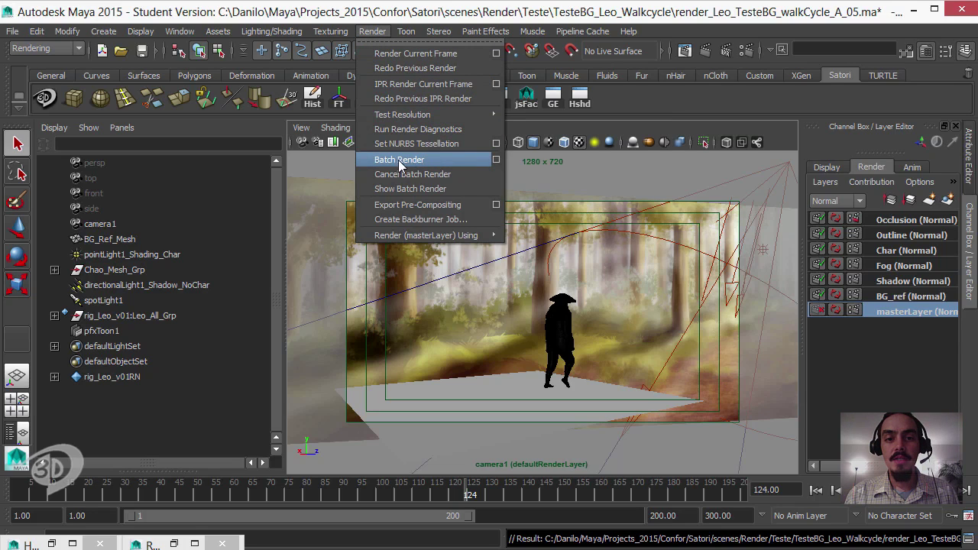
{"action": "left_click", "coordinate": [496, 161]}
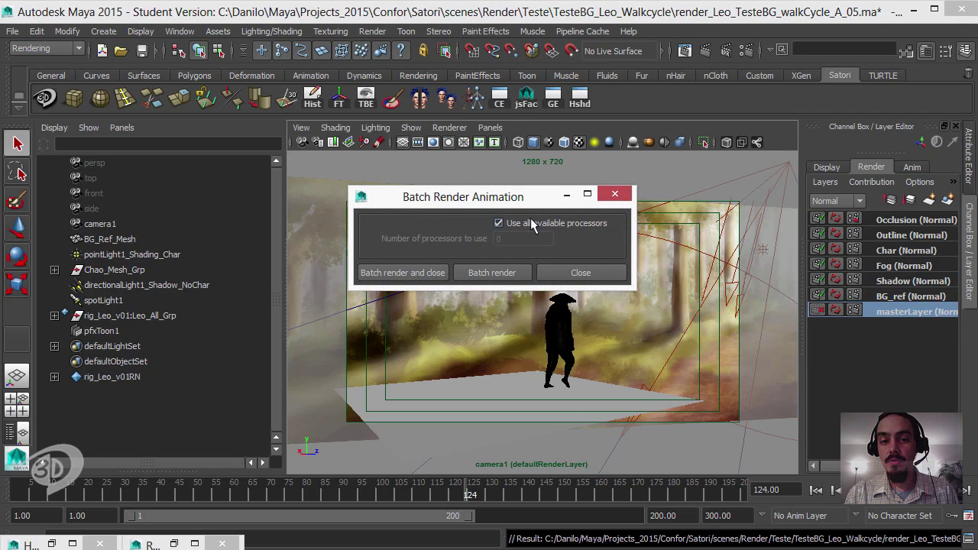
{"action": "left_click", "coordinate": [615, 193]}
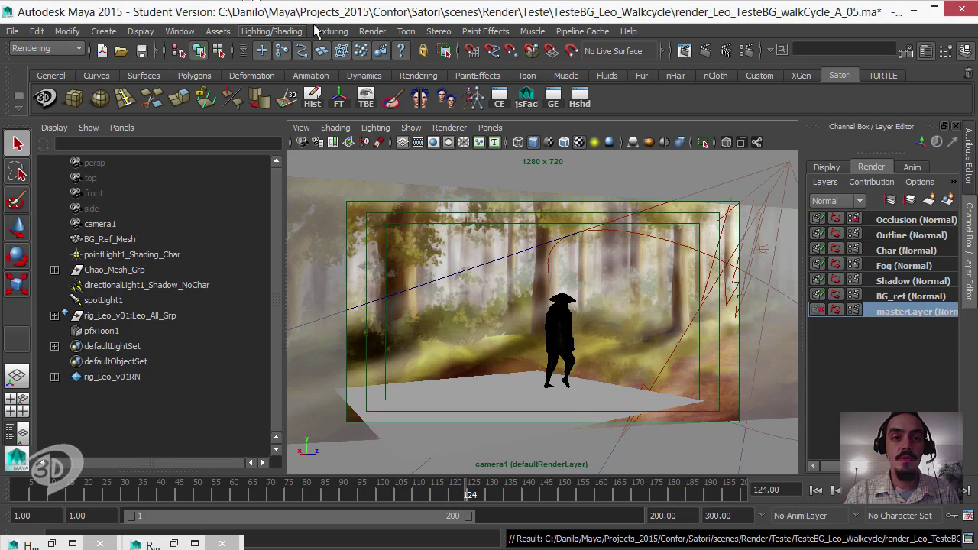
{"action": "left_click", "coordinate": [372, 31]}
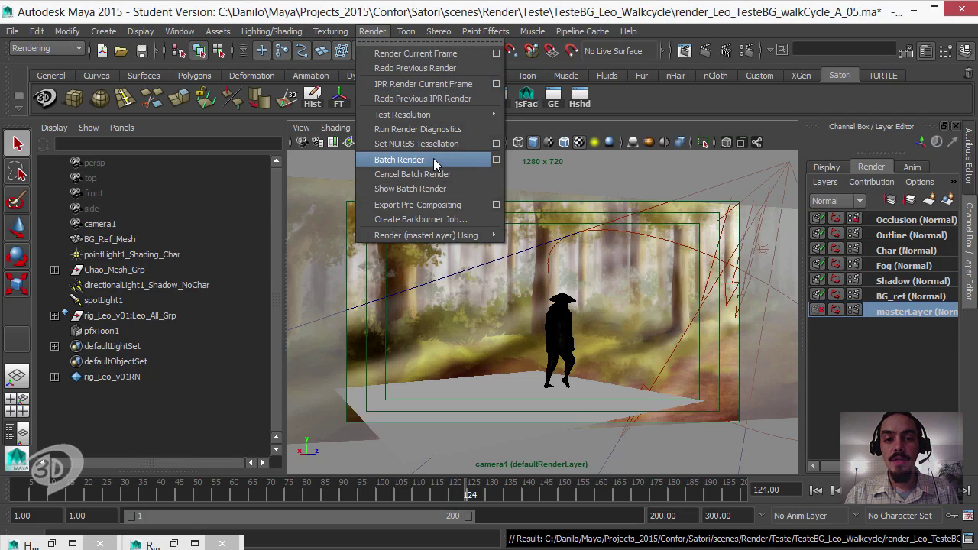
Close the two minimized floating windows that cover the command line.
{"action": "left_click", "coordinate": [174, 543]}
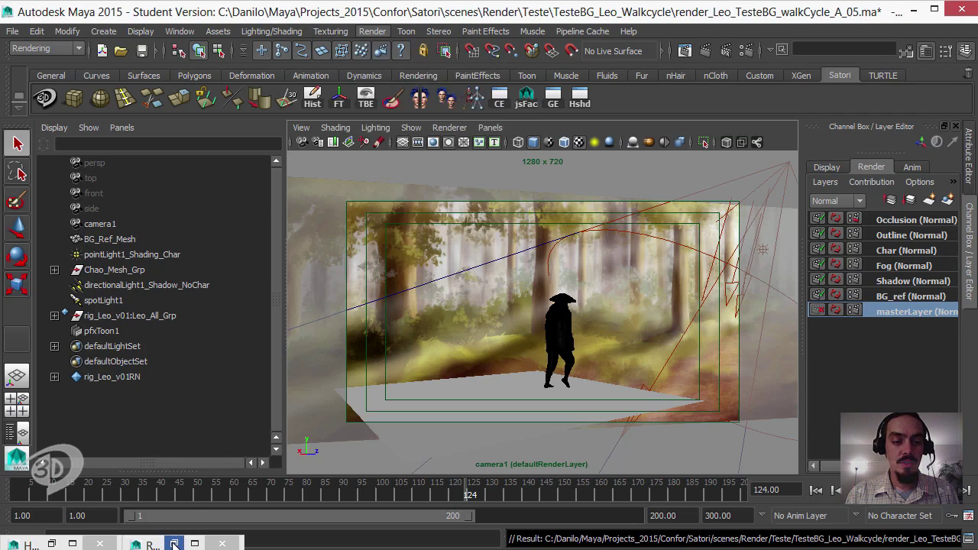
{"action": "left_click", "coordinate": [174, 543]}
{"action": "left_click", "coordinate": [222, 544]}
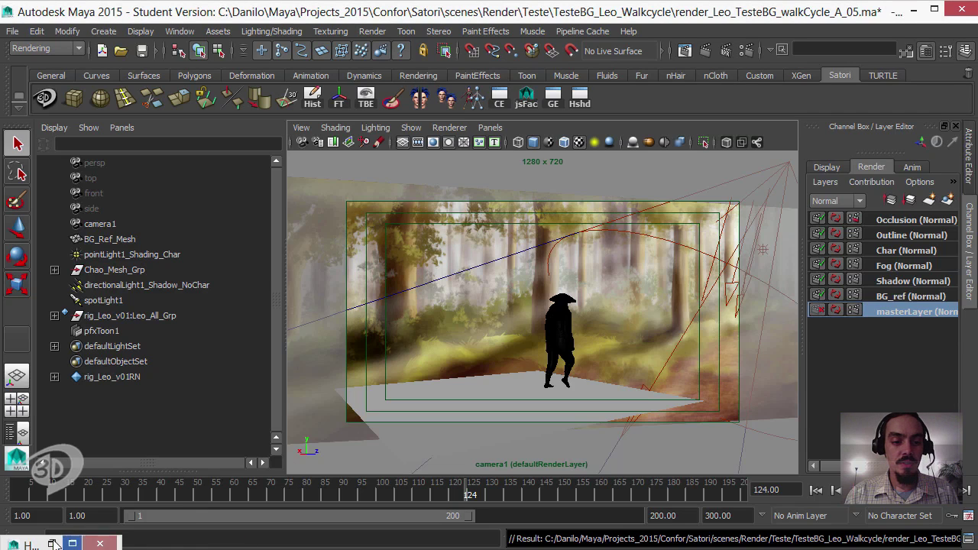
{"action": "left_click", "coordinate": [99, 544]}
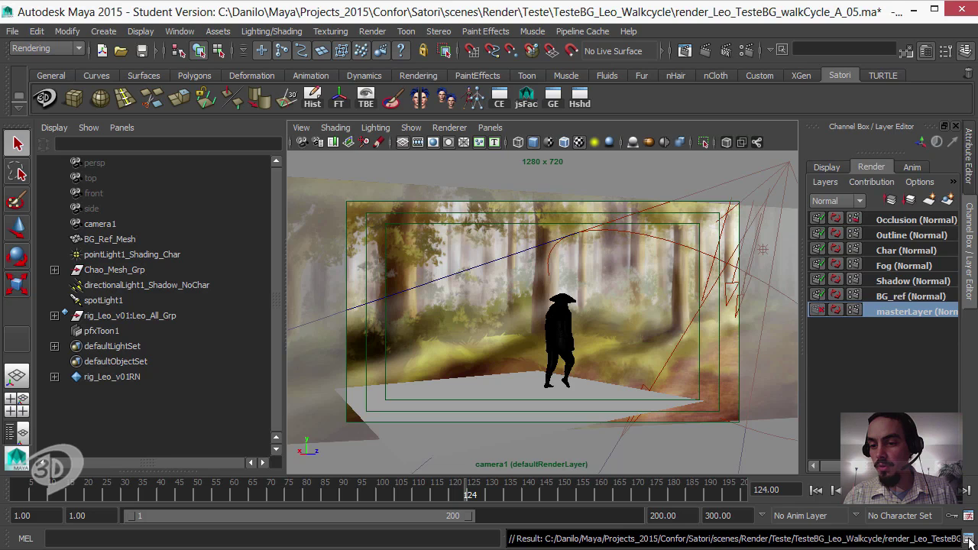
Open the Script Editor and move it clear of the render layer list.
{"action": "left_click", "coordinate": [968, 540]}
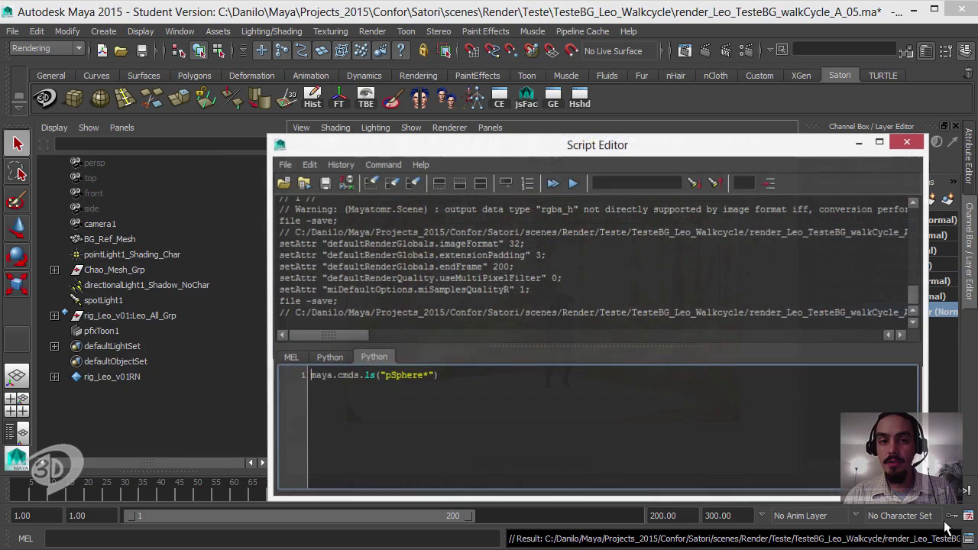
{"action": "left_click_drag", "start_coordinate": [507, 150], "coordinate": [358, 178]}
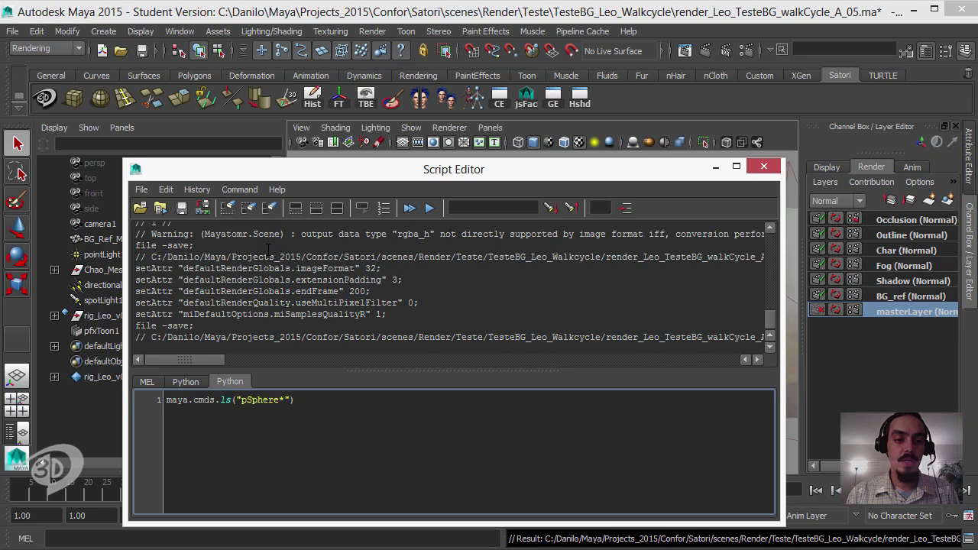
Clear the Script Editor's history and input, and show only its history pane.
{"action": "left_click", "coordinate": [227, 209]}
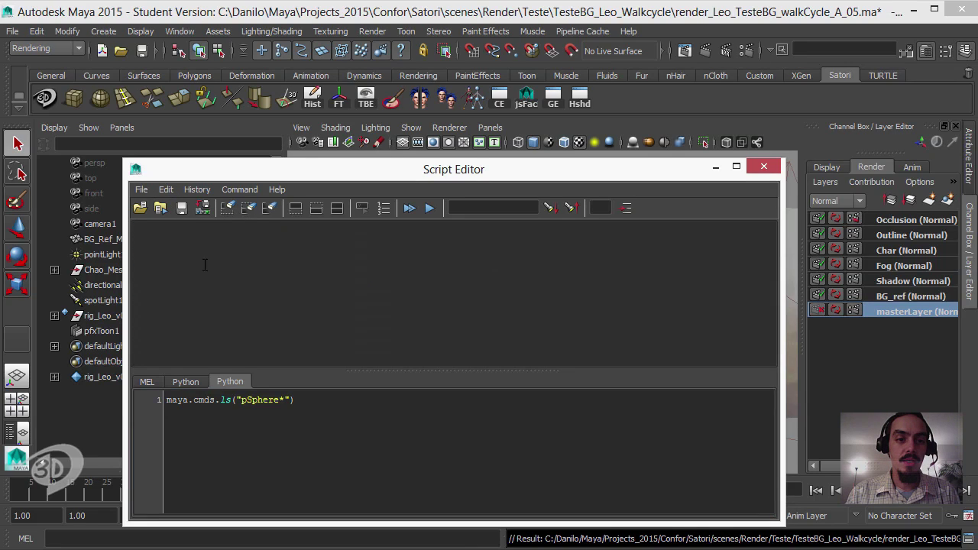
{"action": "left_click", "coordinate": [248, 209]}
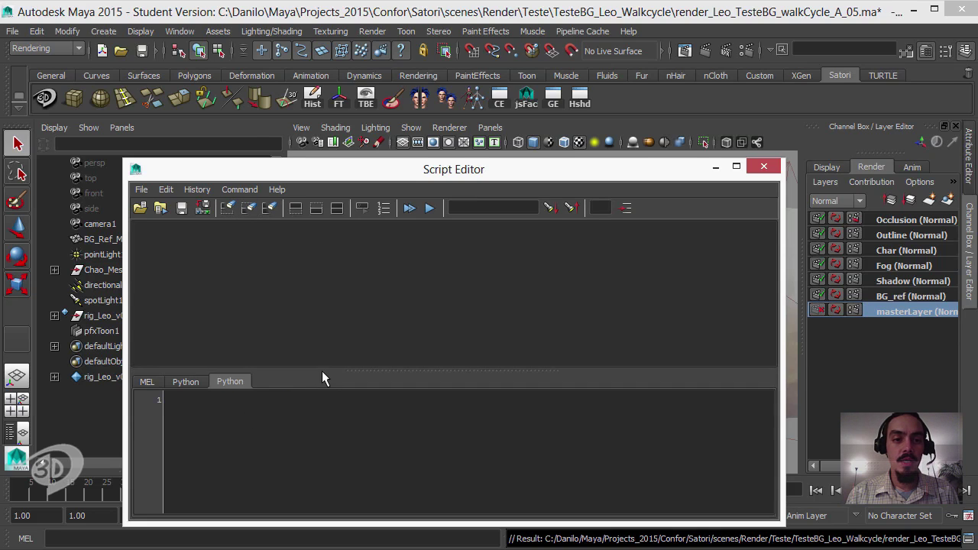
{"action": "left_click", "coordinate": [297, 210]}
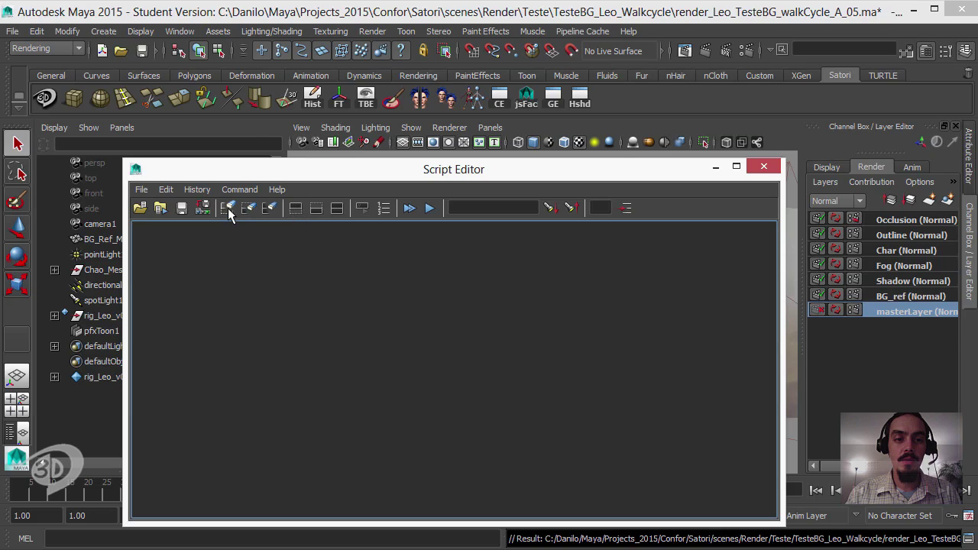
{"action": "left_click", "coordinate": [296, 209]}
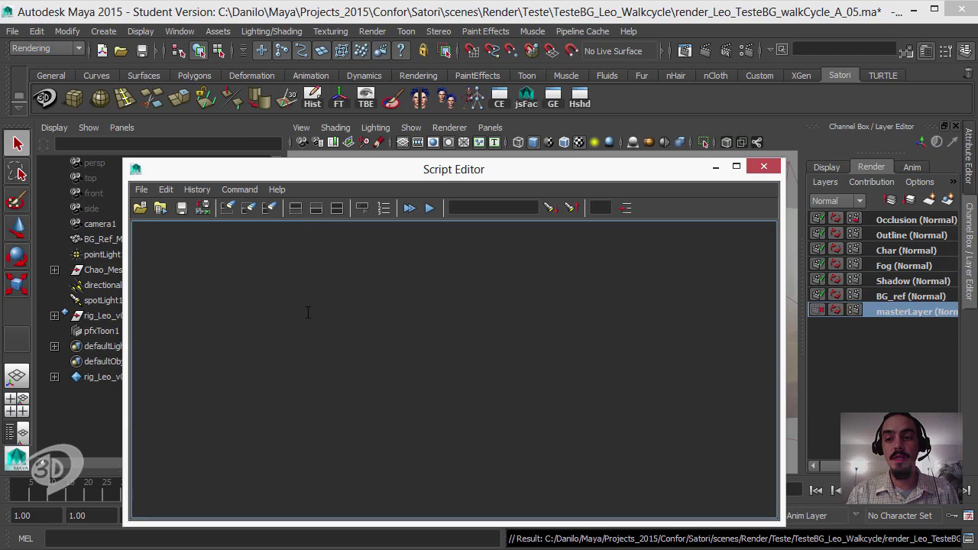
Start the batch render, continuing past the student version notice and allowing Maya through Windows Firewall on public networks.
{"action": "left_click", "coordinate": [179, 31]}
{"action": "mouse_move", "coordinate": [373, 31]}
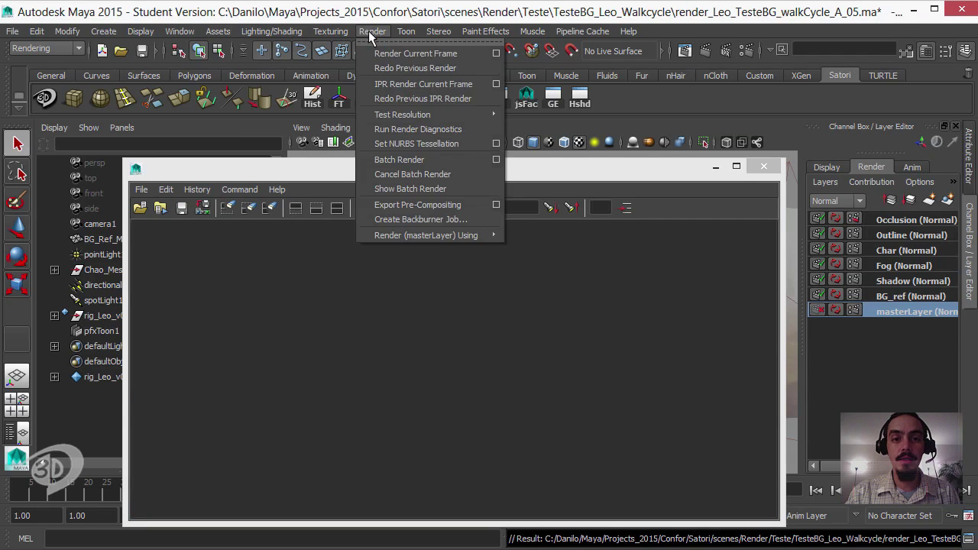
{"action": "left_click", "coordinate": [444, 160]}
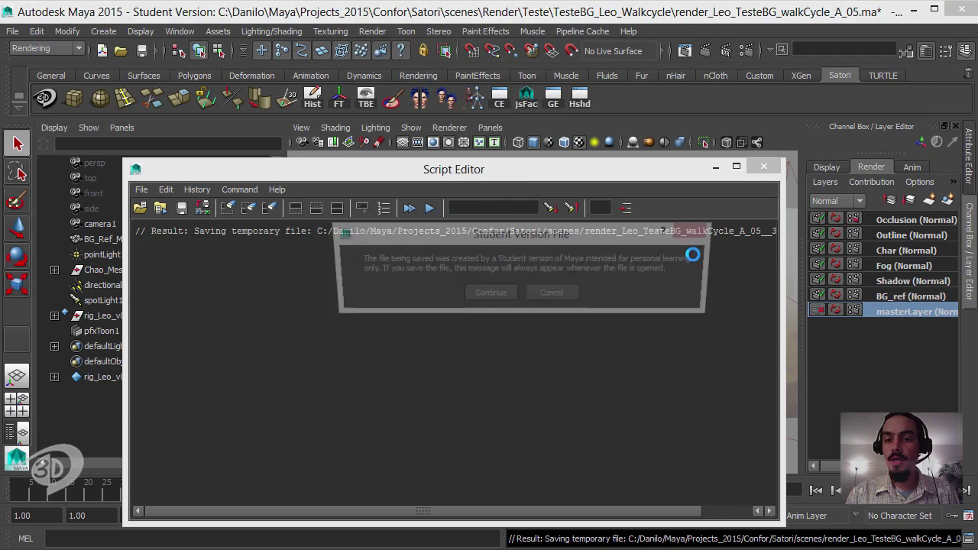
{"action": "left_click", "coordinate": [487, 295]}
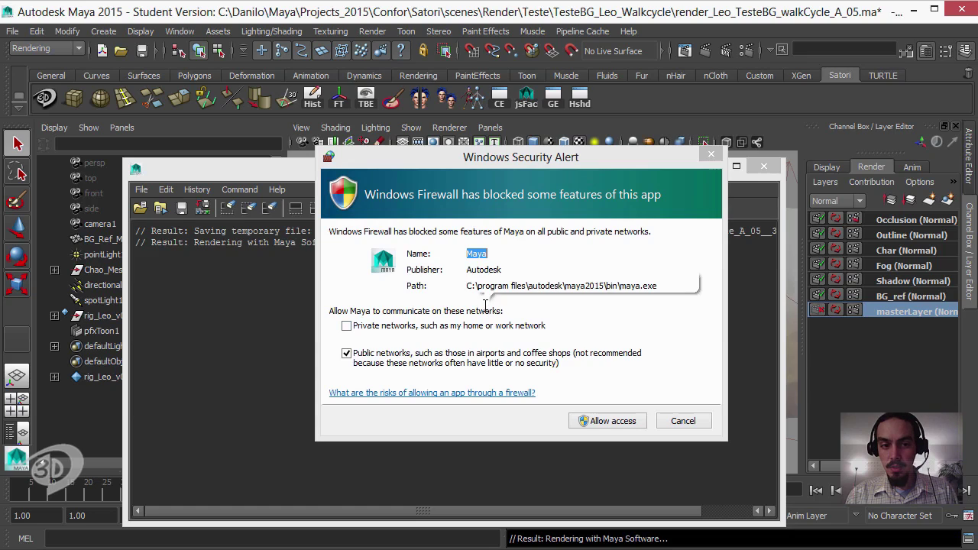
{"action": "left_click", "coordinate": [605, 420]}
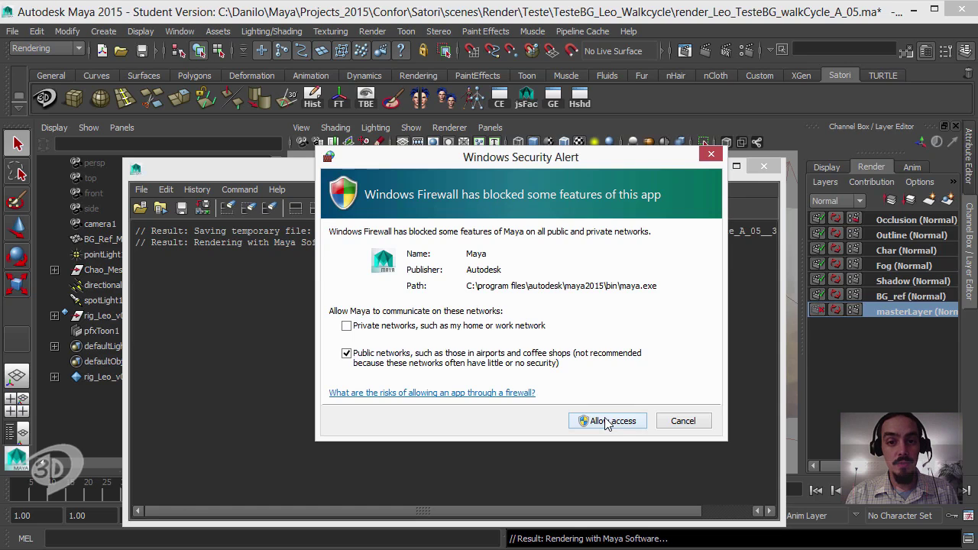
{"action": "left_click", "coordinate": [605, 421]}
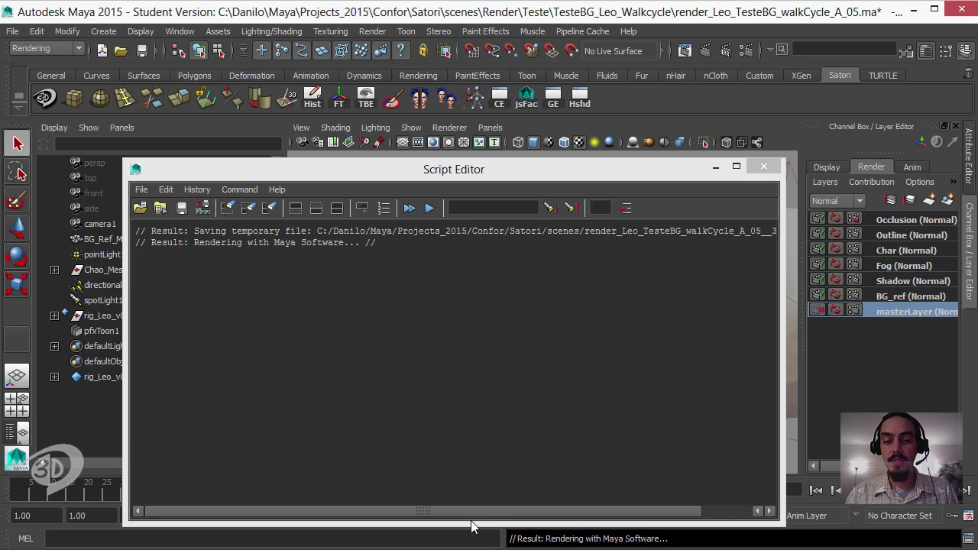
Shorten the Script Editor window from its lower edge to uncover the time slider.
{"action": "left_click_drag", "start_coordinate": [474, 525], "coordinate": [470, 451]}
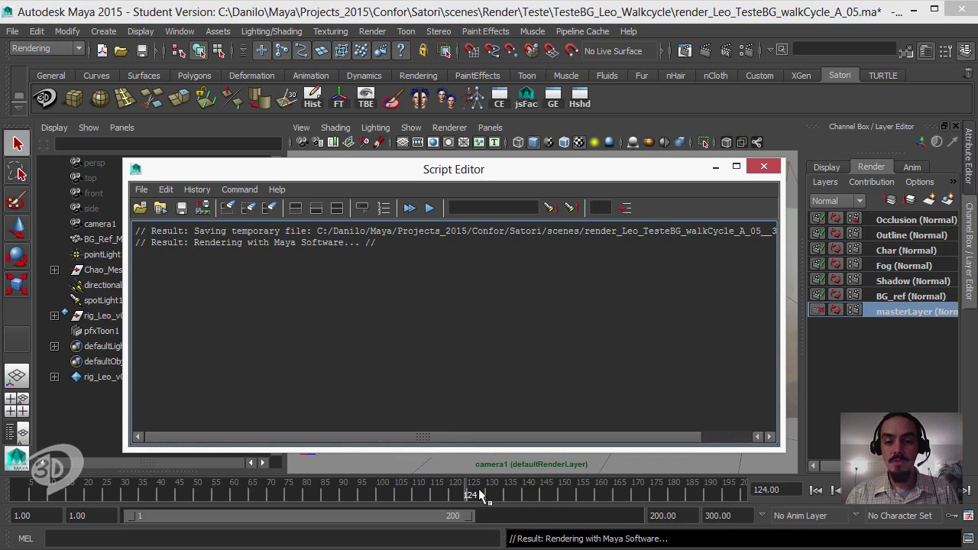